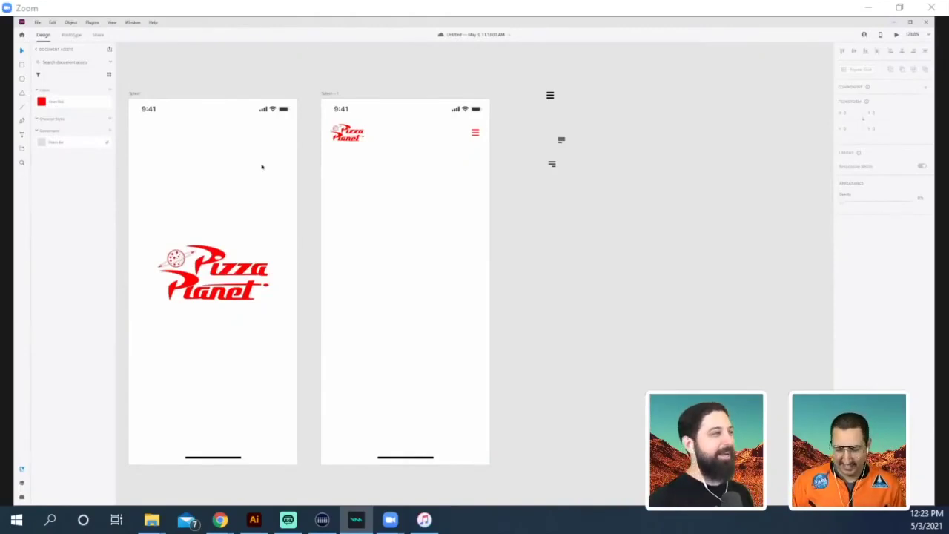
- Start a new text object below the Pizza Planet logo on the second artboard
left_click(22, 135)
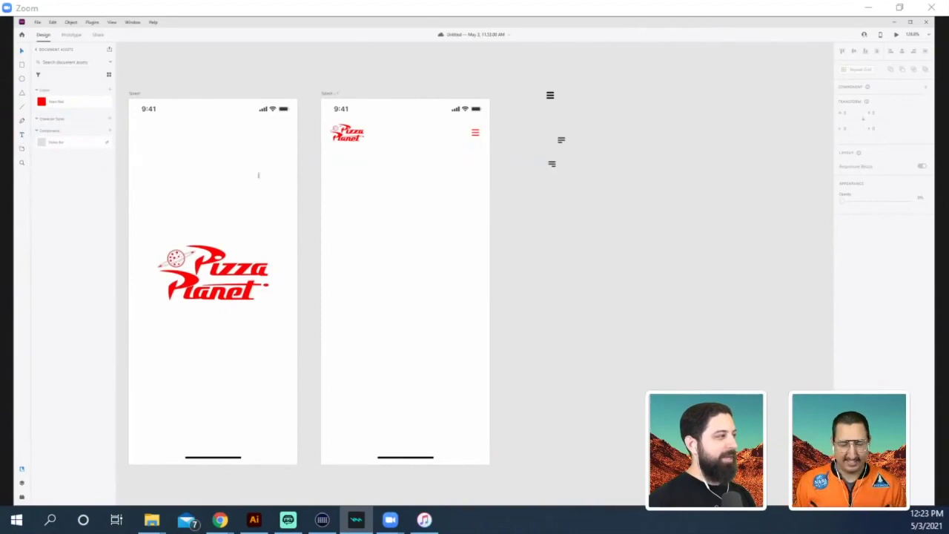
left_click(352, 174)
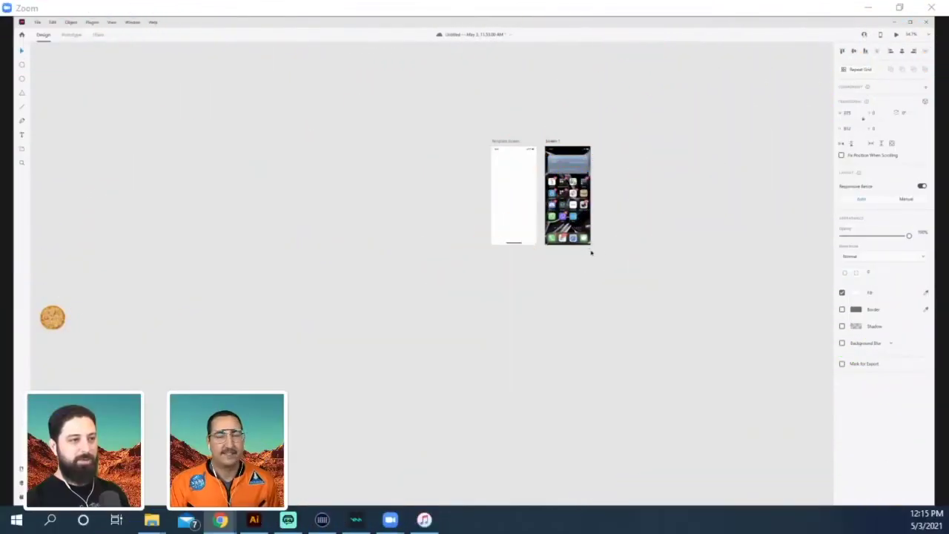
- Copy the home indicator bar from the Template Screen artboard onto the Screen 1 artboard and change its fill to white
left_click(612, 218)
scroll(593, 201, "up", 5)
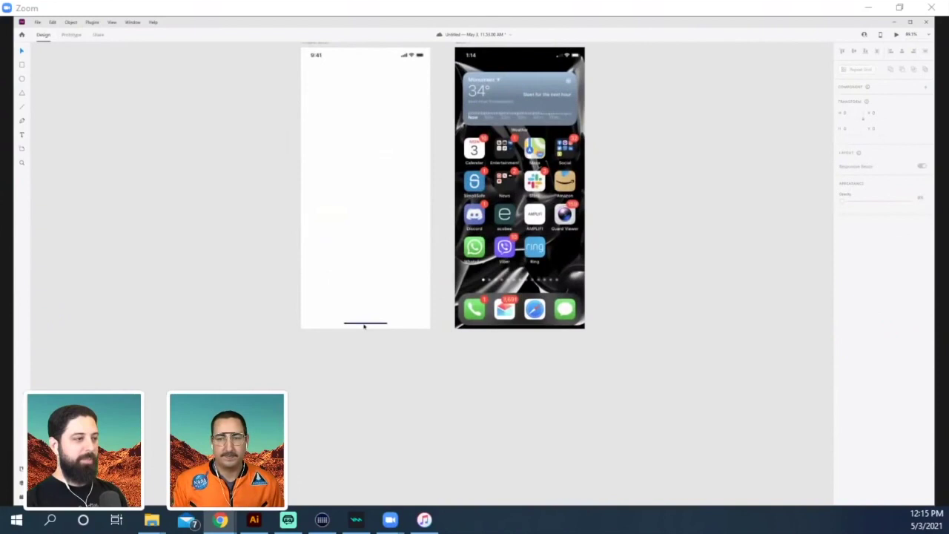
left_click(364, 323)
scroll(473, 46, "up", 2)
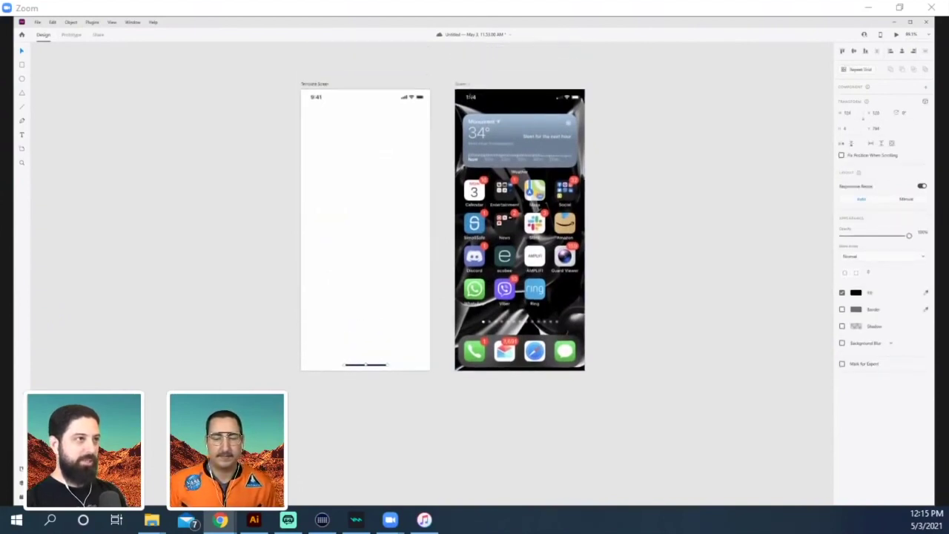
left_click(460, 84)
key("ctrl+v")
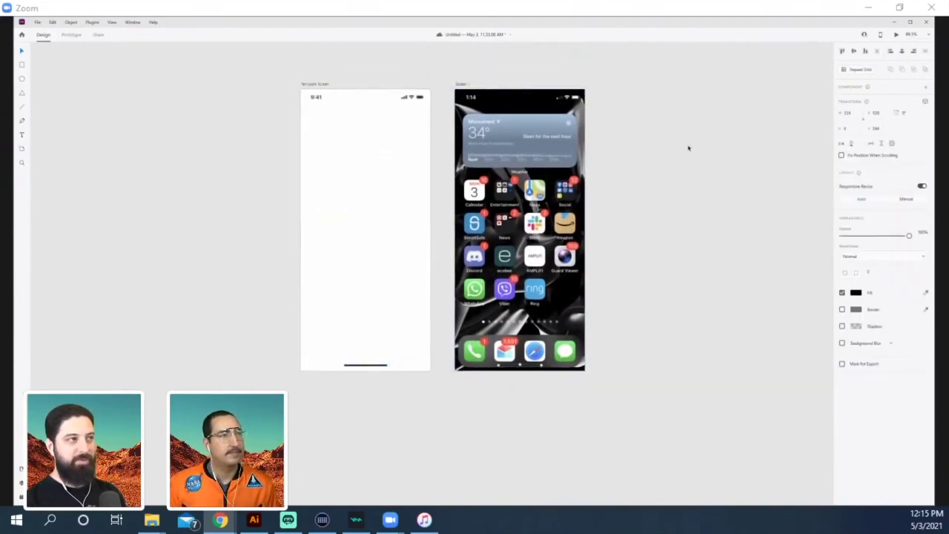
left_click(855, 292)
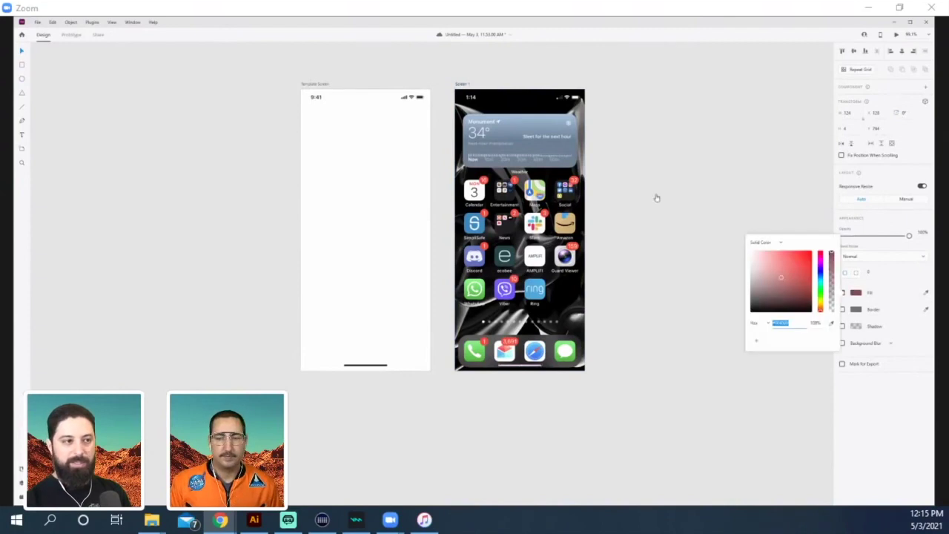
left_click_drag(881, 235, 855, 236)
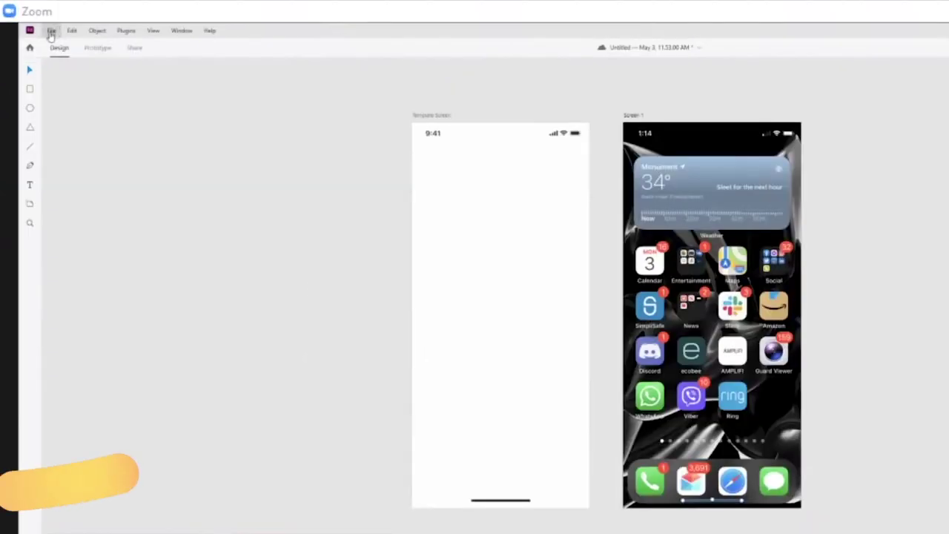
- Examine the available UI kit options, such as Material Design, Microsoft Windows and Wireframes
left_click(50, 32)
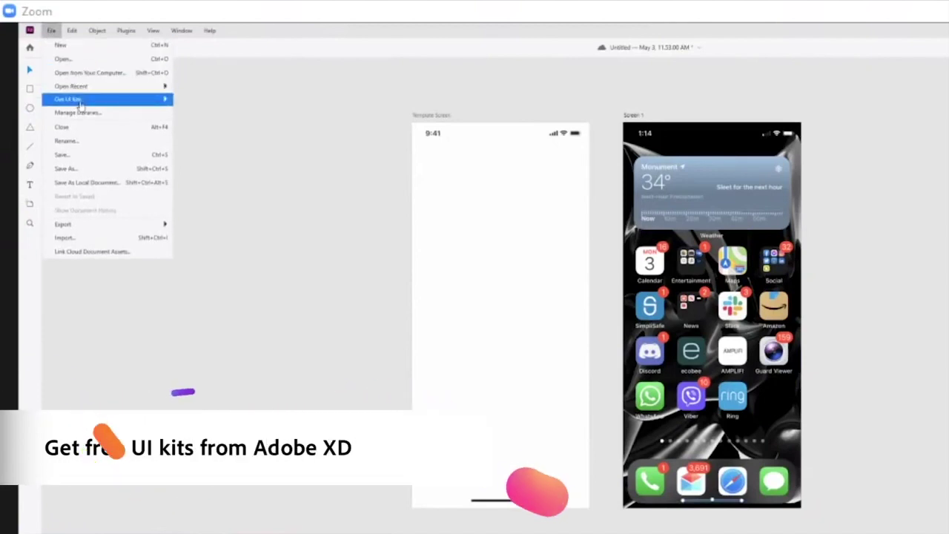
mouse_move(79, 101)
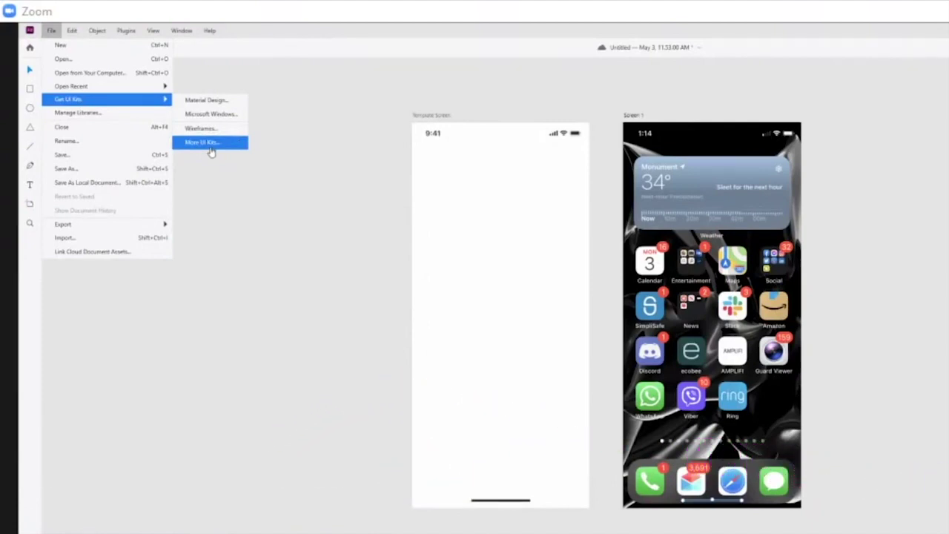
left_click(369, 241)
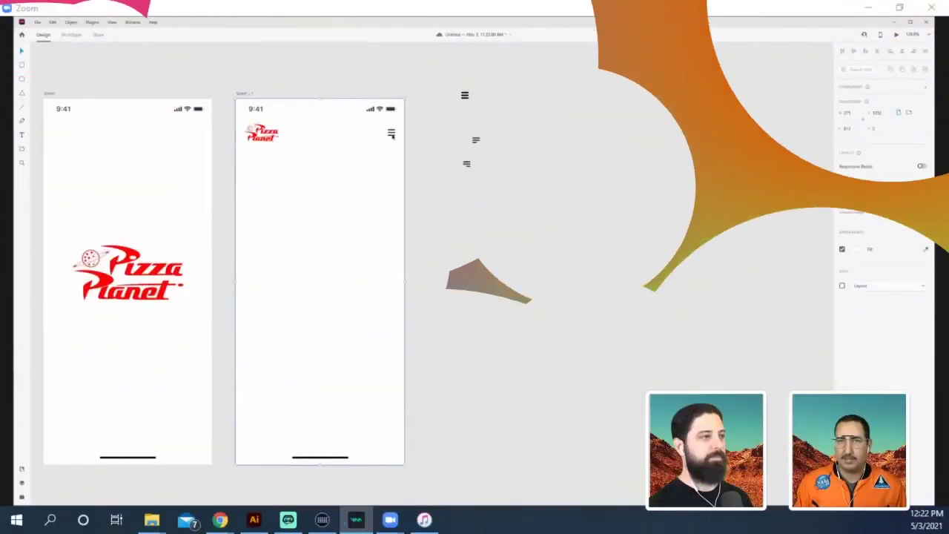
- Nudge the hamburger menu icon horizontally into place in the second artboard's header, checking its spacing against the logo and artboard edge
left_click(391, 133)
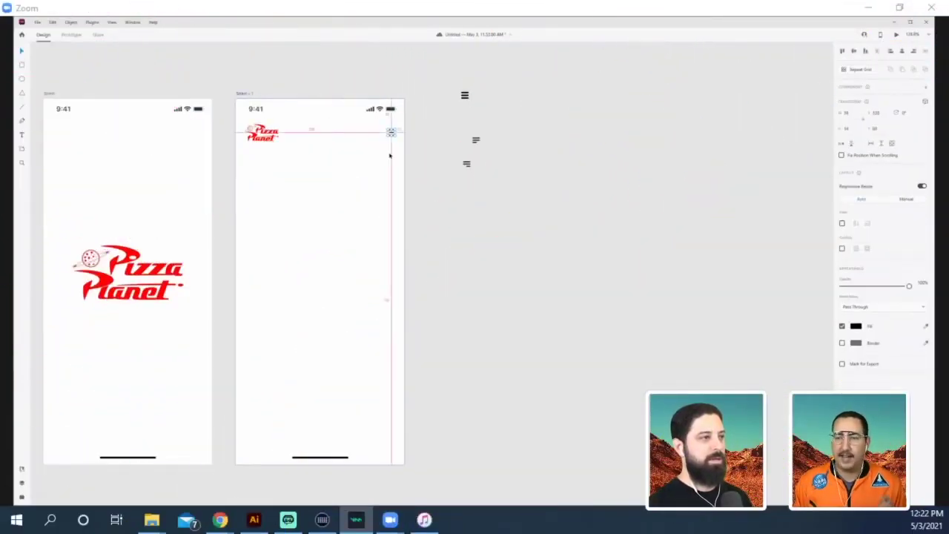
key("Right")
key("Right")
key("Right")
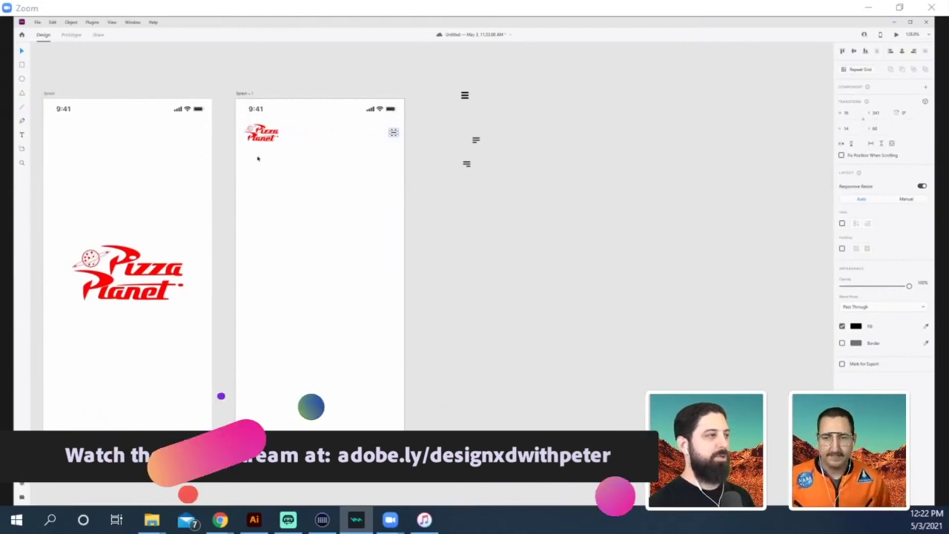
left_click_drag(235, 127, 278, 153)
key("ctrl+z")
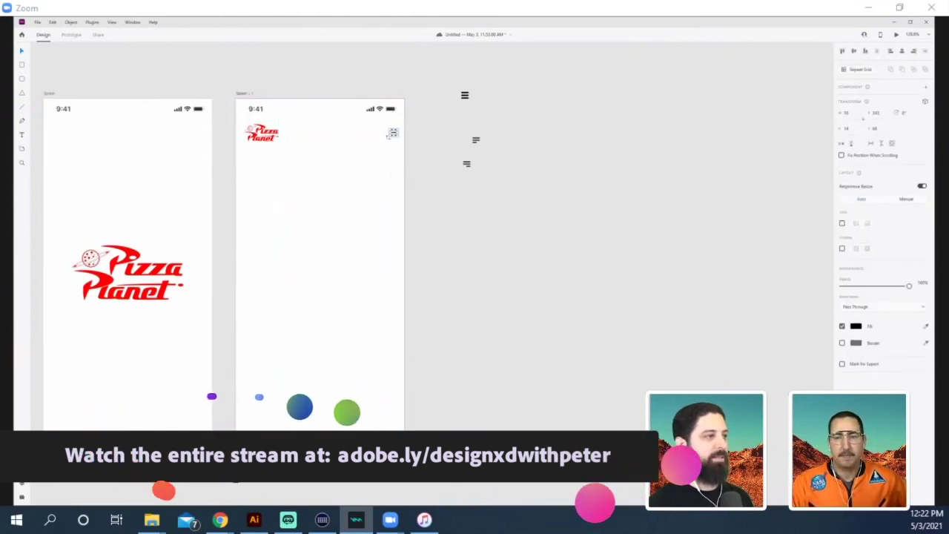
key("shift+Left")
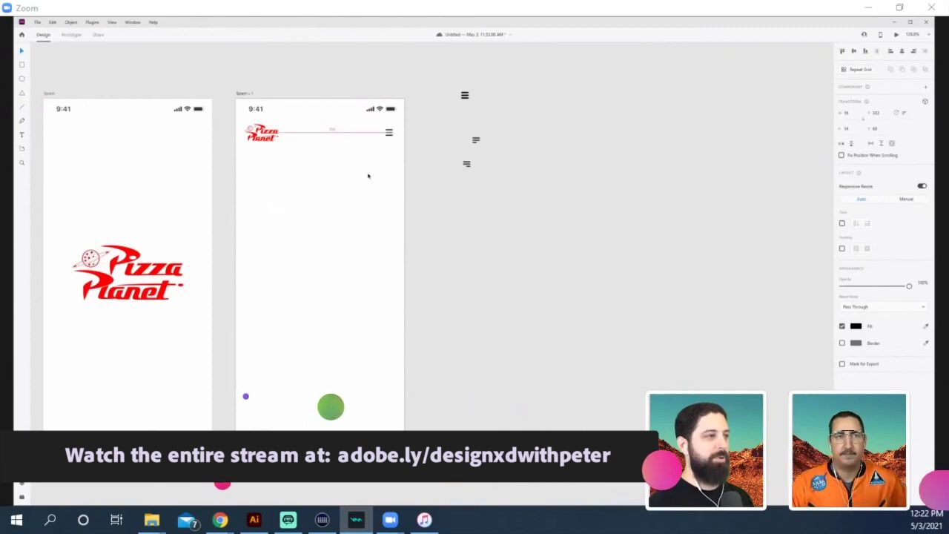
key("alt")
key("Right")
key("alt")
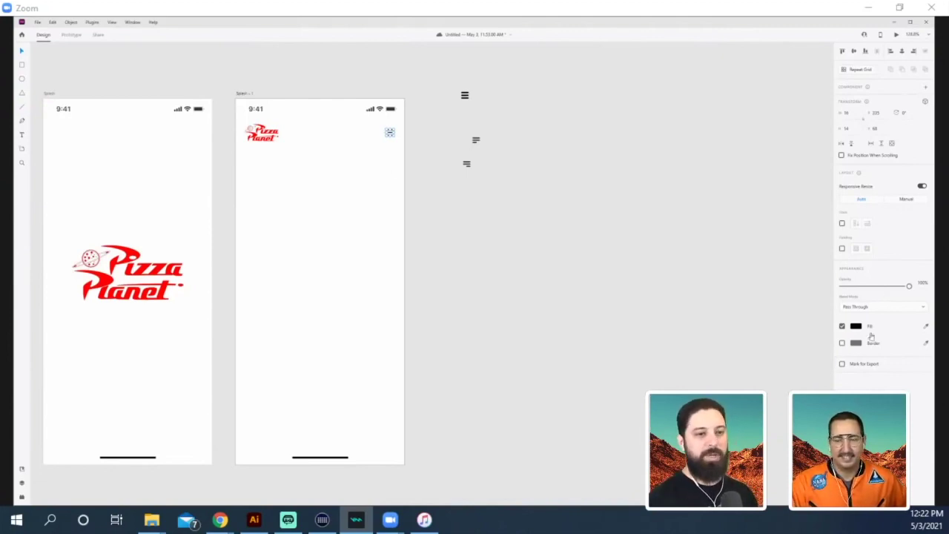
- Fill the hamburger menu icon with the logo's red and save that color to the document assets
left_click(130, 250)
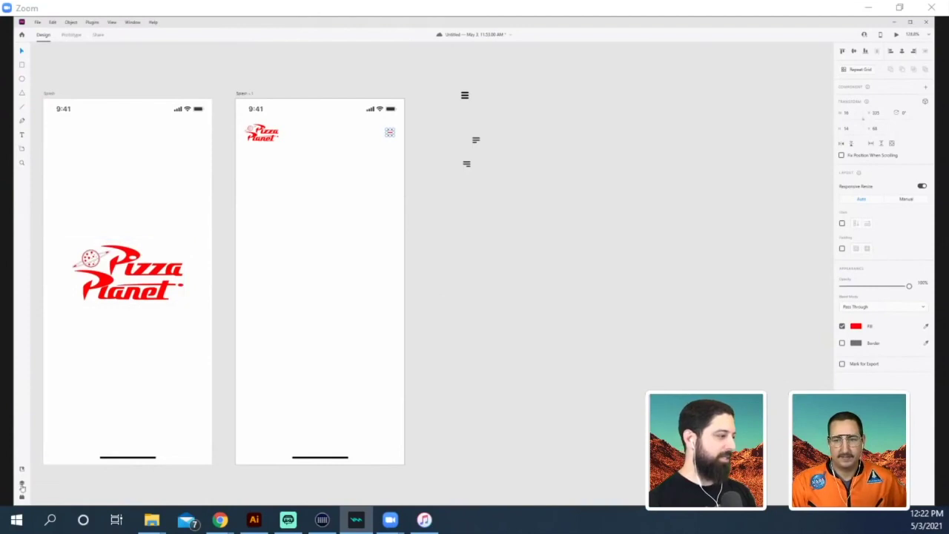
left_click(22, 482)
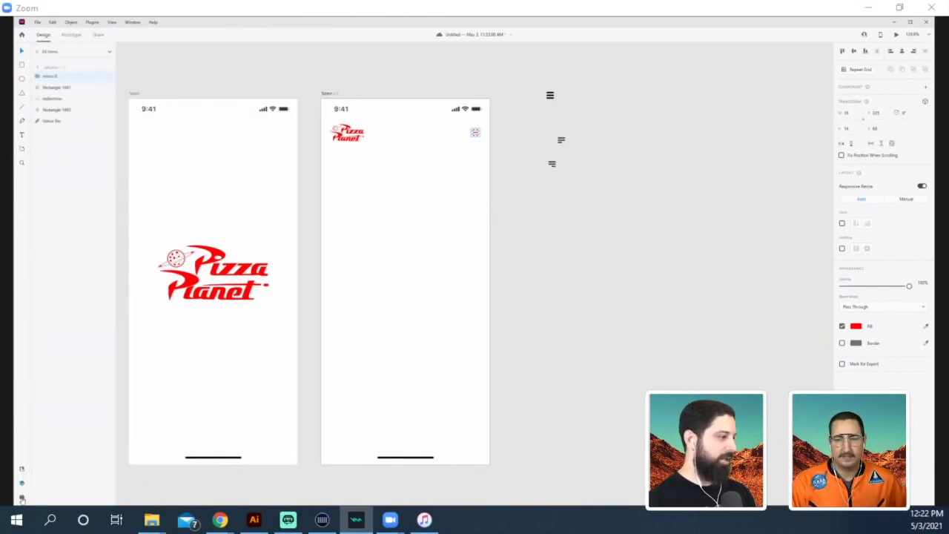
left_click(22, 497)
left_click(22, 470)
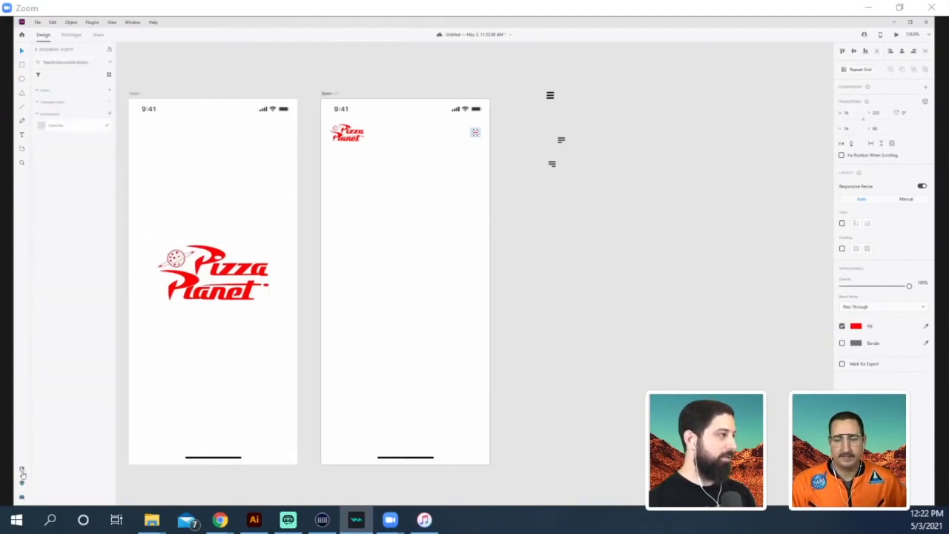
left_click(109, 91)
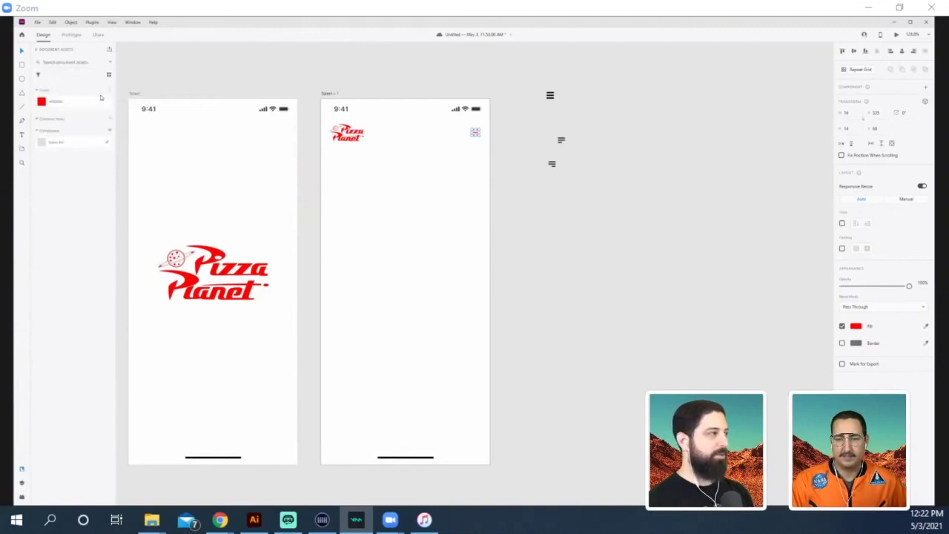
- Give the saved red swatch in the document colors a descriptive name and deselect the menu icon
double_click(56, 102)
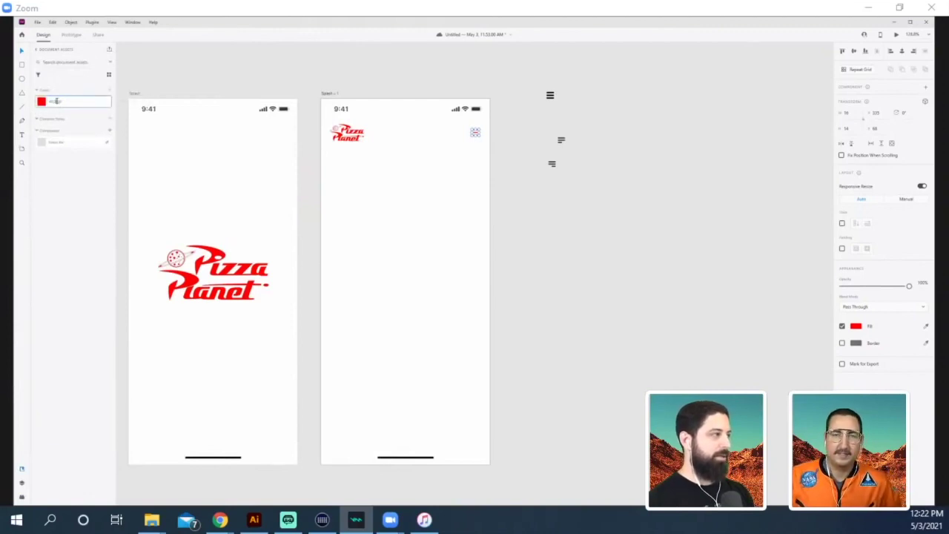
double_click(56, 101)
type("red")
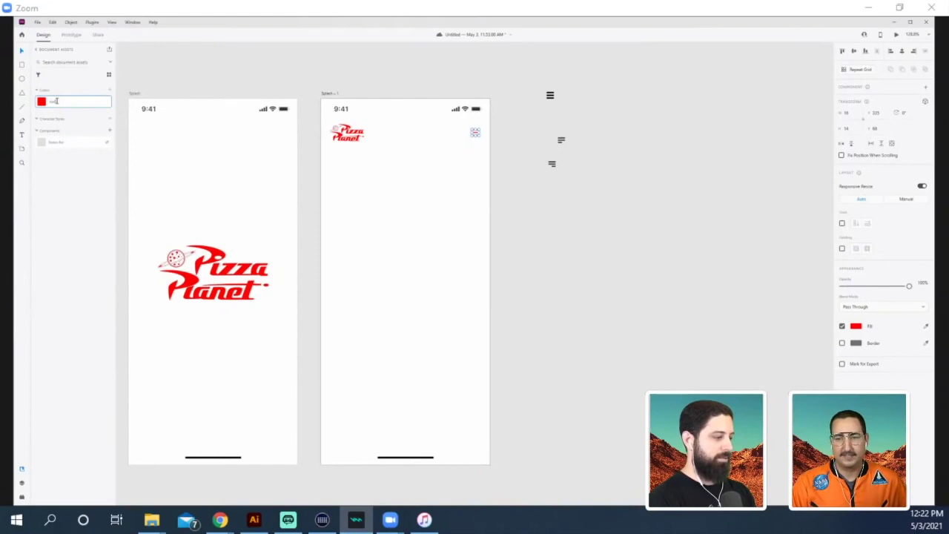
type("red")
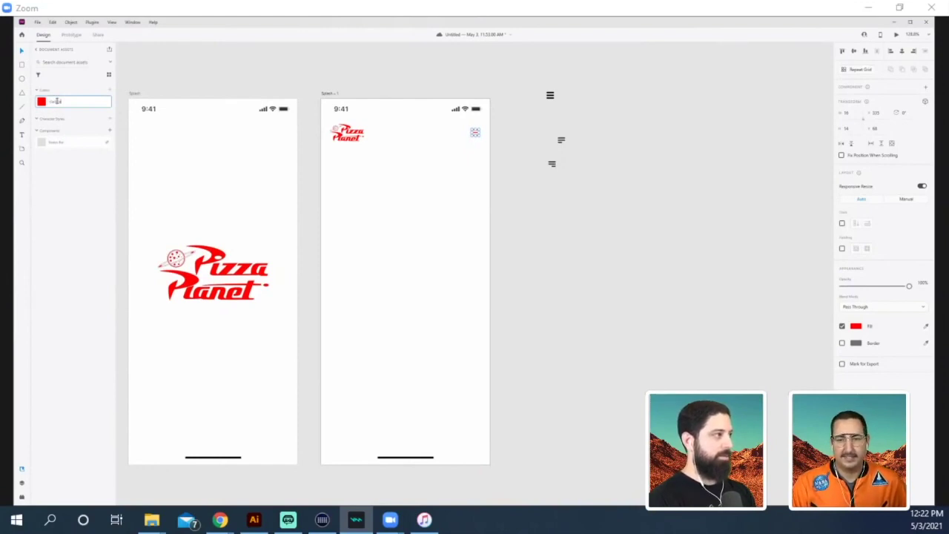
key("Return")
left_click(562, 262)
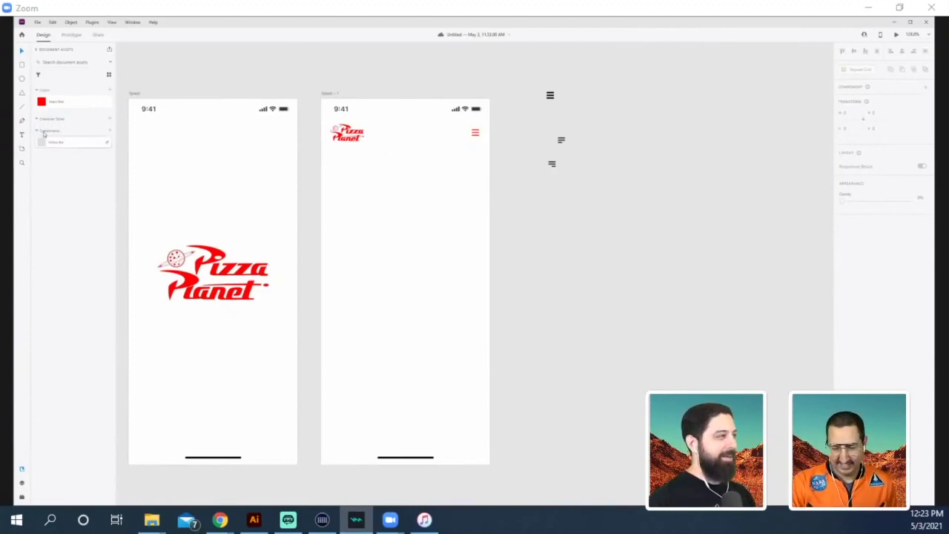
- Add the text "Comic Sans" below the logo on the second artboard and fill it with the saved red
key("t")
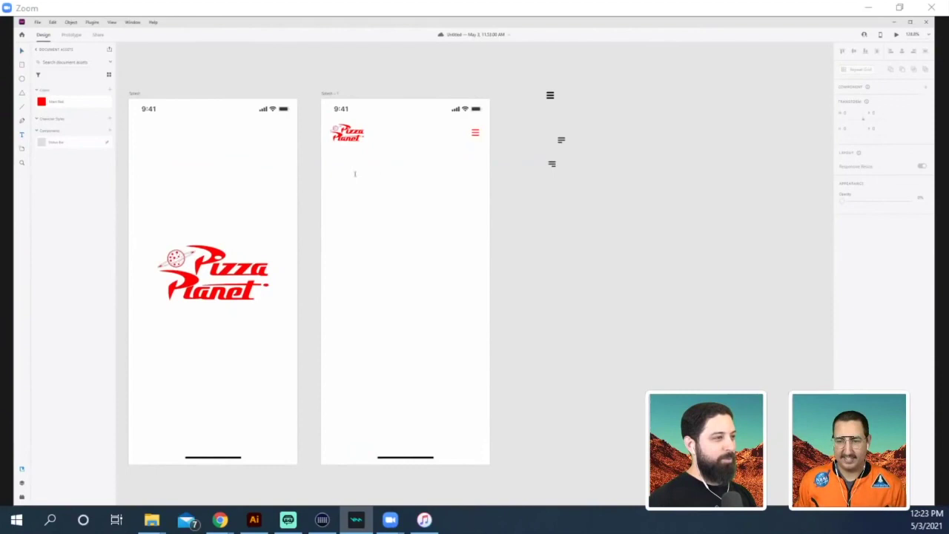
left_click(352, 174)
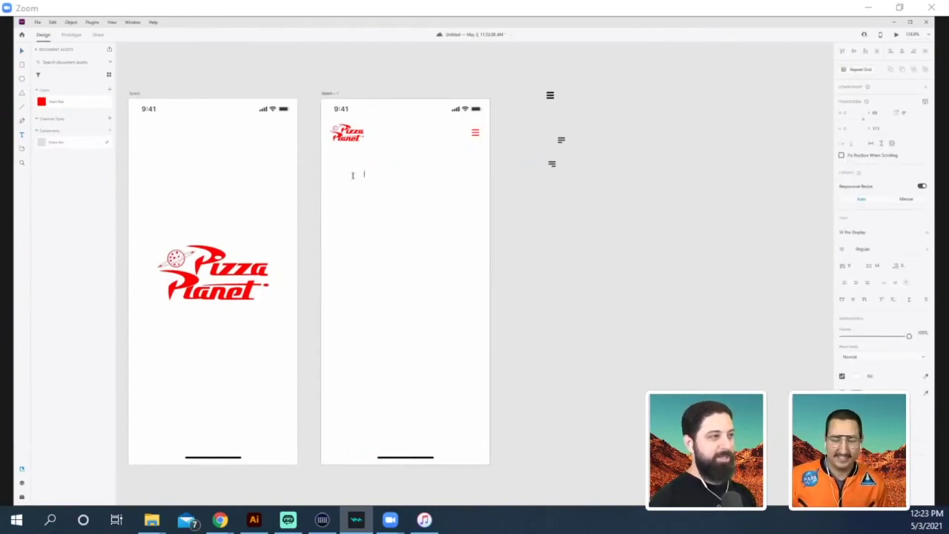
key("ctrl+a")
key("BackSpace")
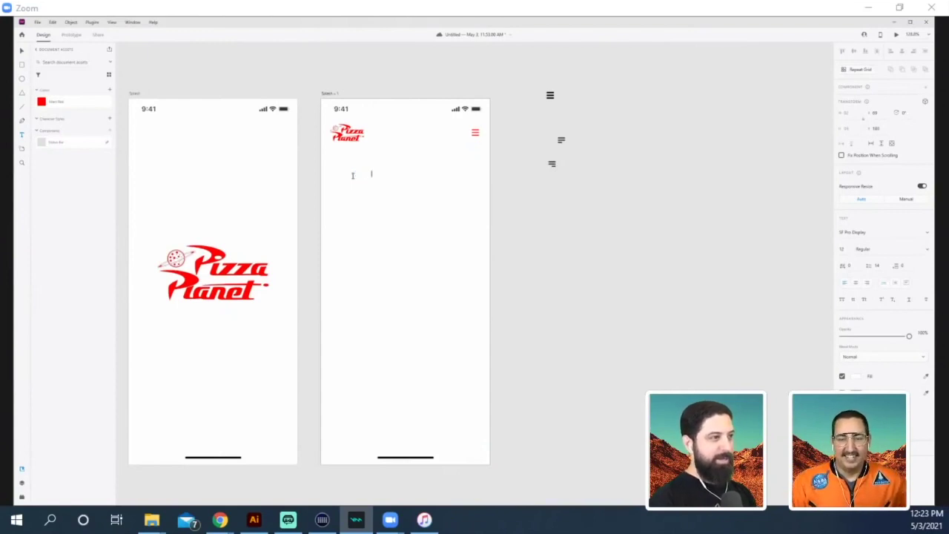
key("Escape")
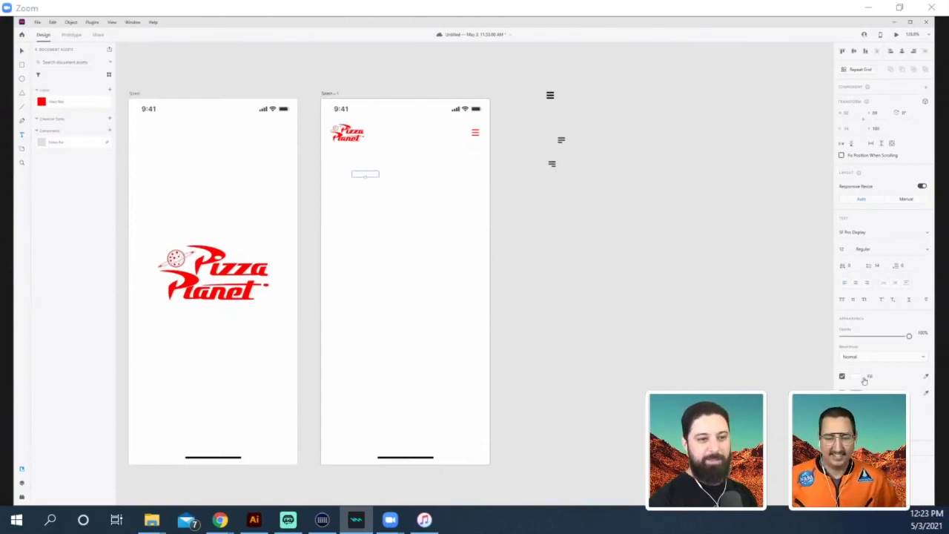
left_click(862, 378)
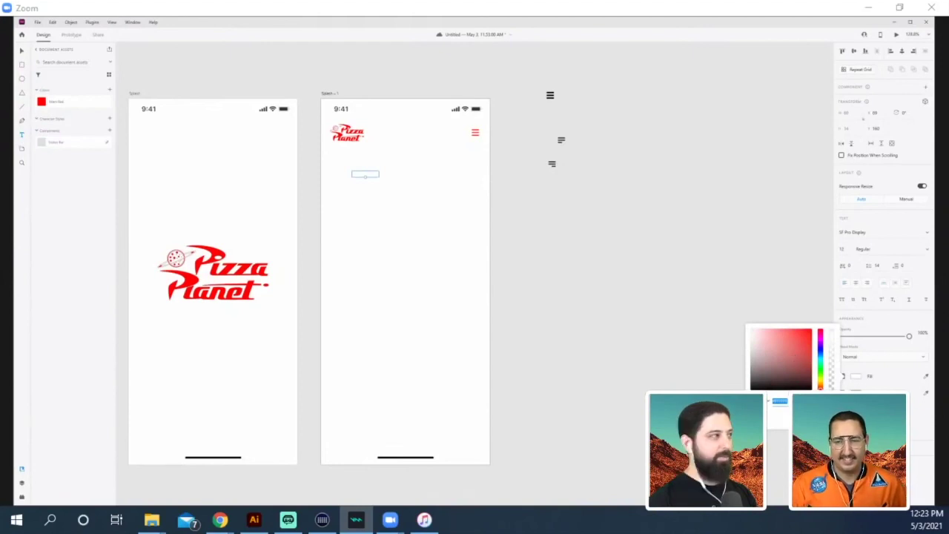
left_click(74, 102)
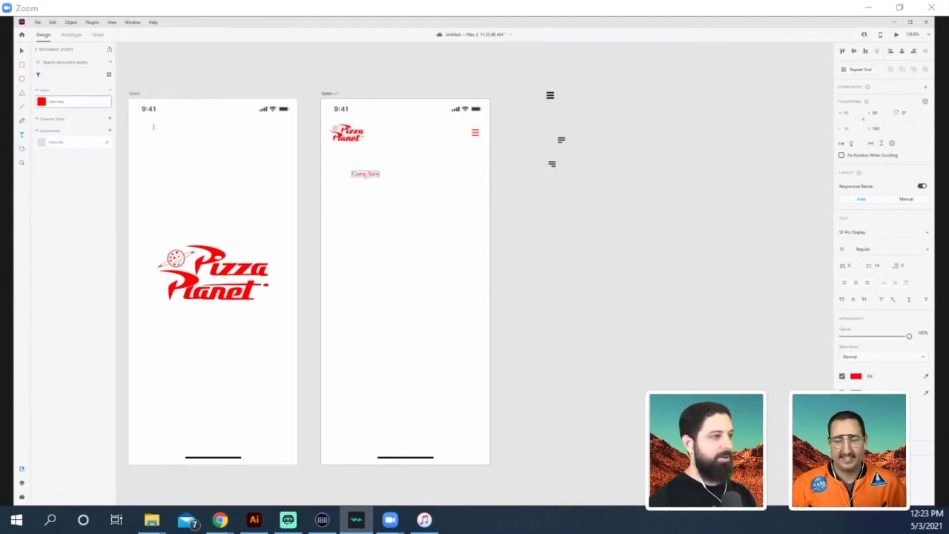
- Set the new text's font to Comic Sans MS and its size to 18
left_click(875, 232)
type("Comic Sans MS")
key("Return")
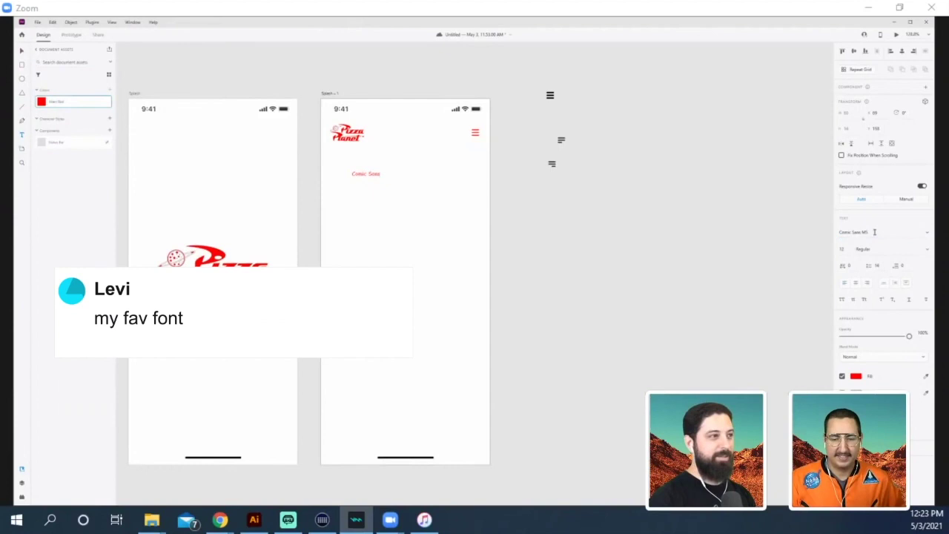
left_click_drag(849, 250, 805, 247)
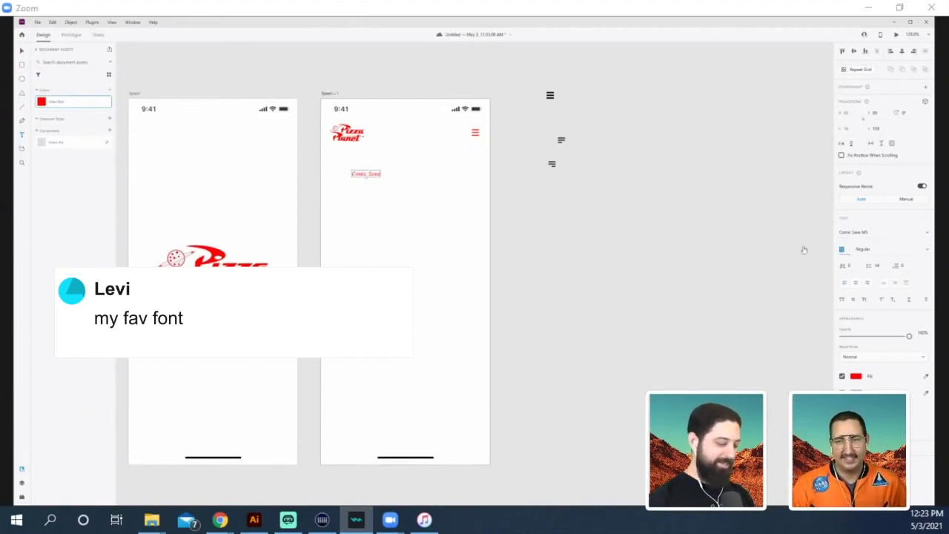
type("18")
key("Return")
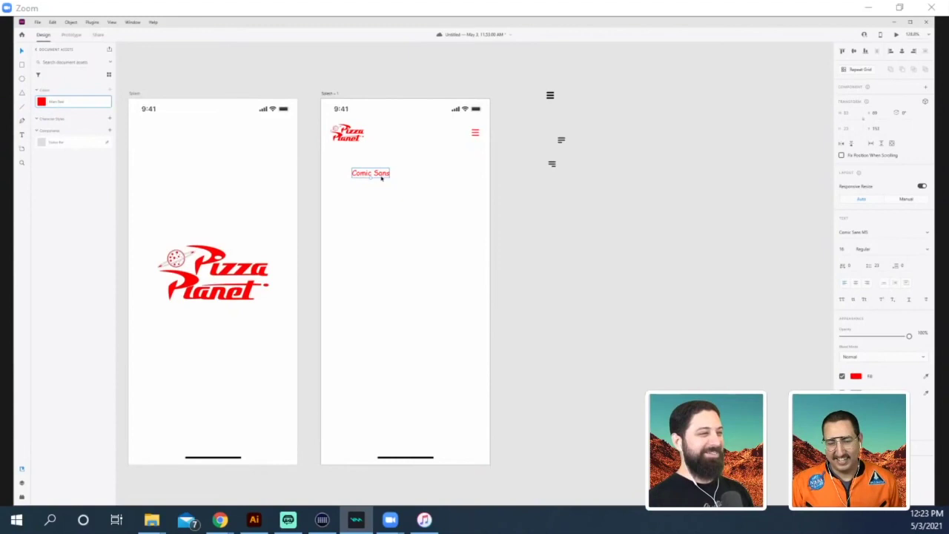
- Replace the "Comic Sans" text on the second artboard with "Special Ads/Offer" and shift it slightly
double_click(378, 172)
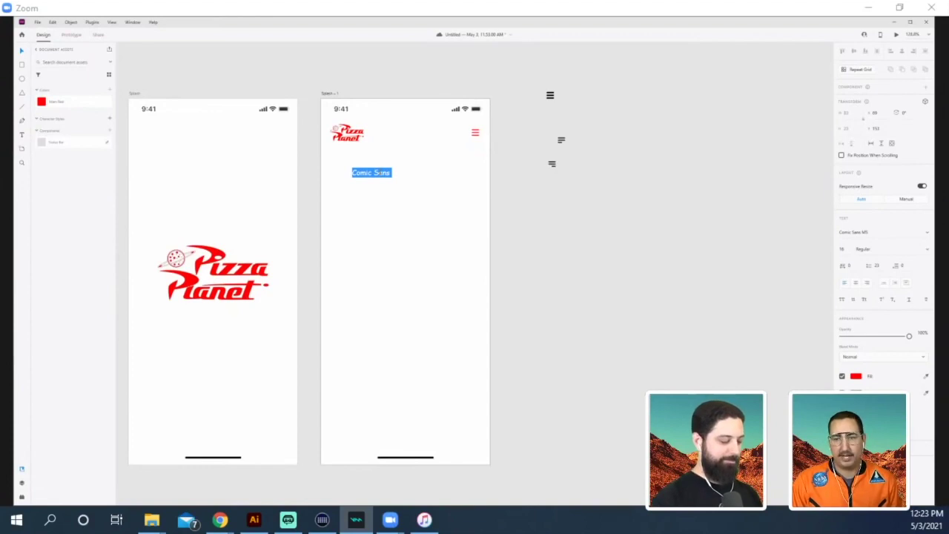
type("Special")
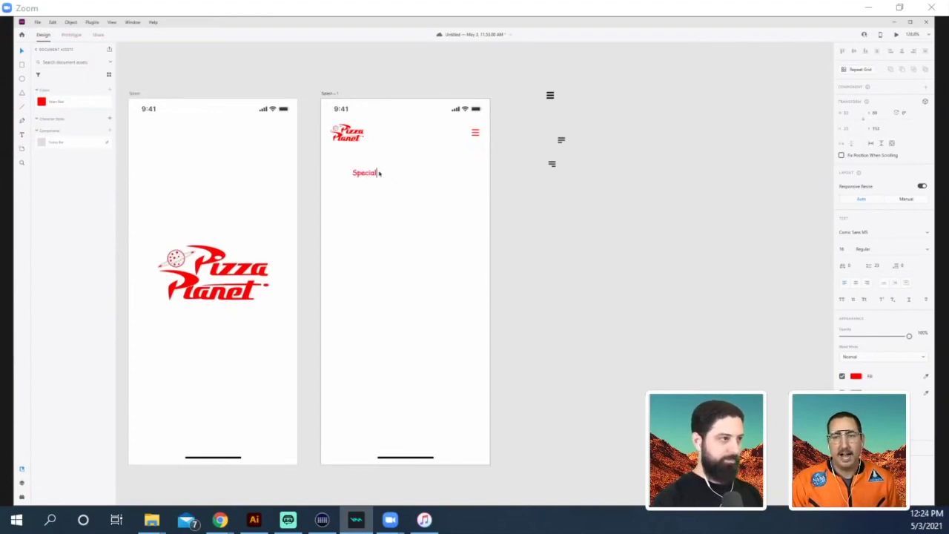
type(" Itds/Offer")
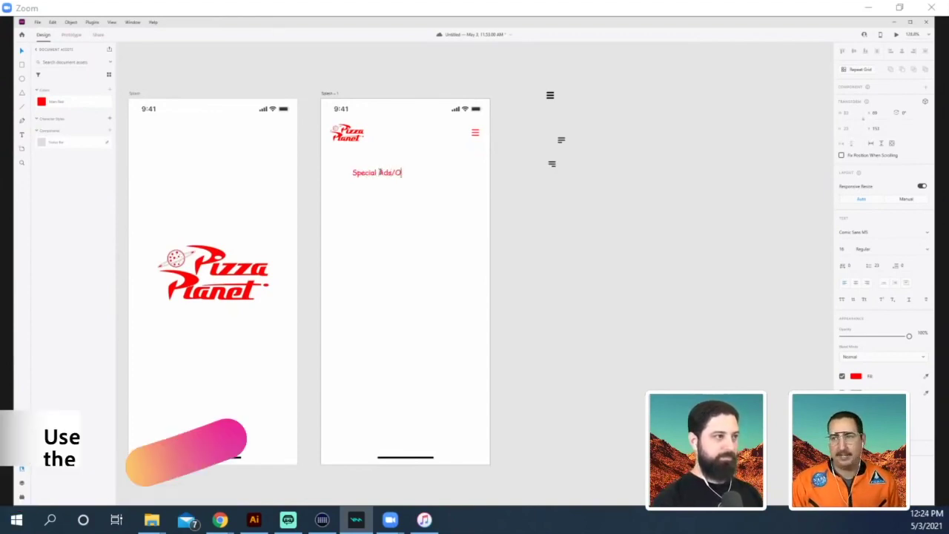
key("Escape")
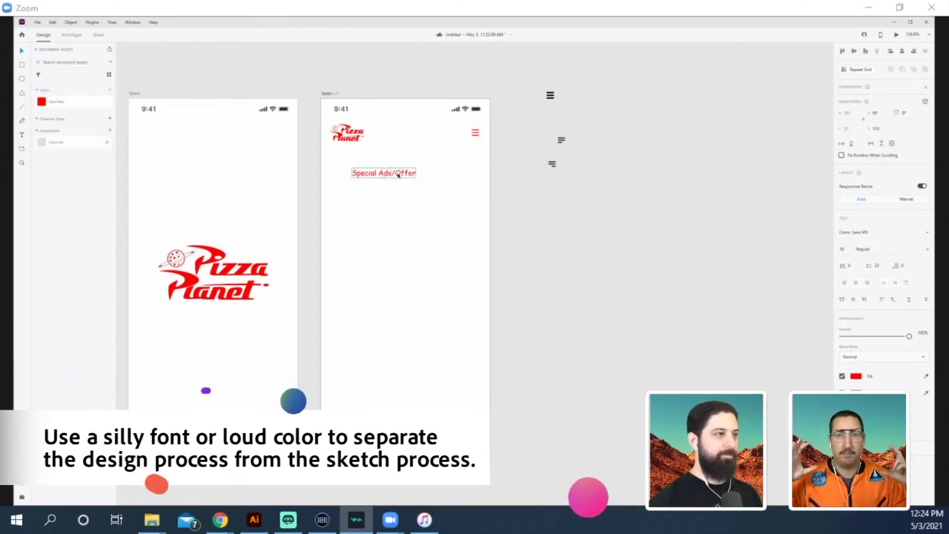
left_click_drag(395, 173, 388, 177)
- Draw a rectangle about 321 by 133 around the Special Ads/Offer text, send it behind, and move the text near its upper-left corner
mouse_move(337, 152)
left_mouse_down()
mouse_move(449, 222)
mouse_move(482, 211)
left_mouse_up()
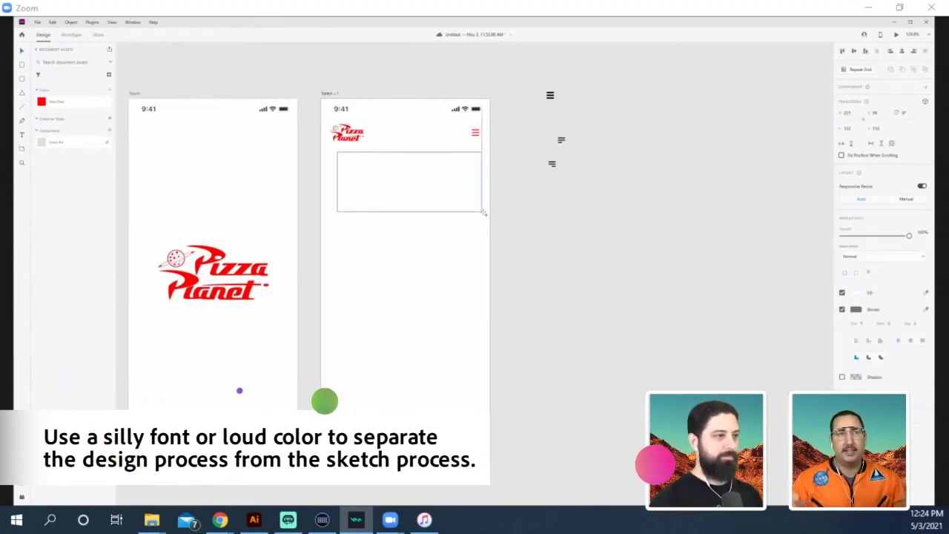
key("ctrl+[")
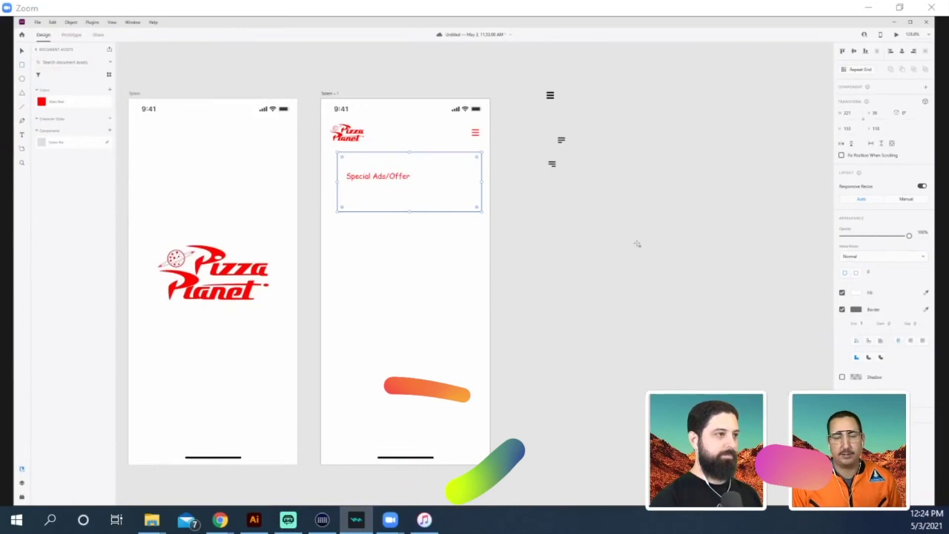
left_click_drag(378, 176, 375, 163)
- Change the Special Ads/Offer text's fill from red to magenta
left_click(856, 376)
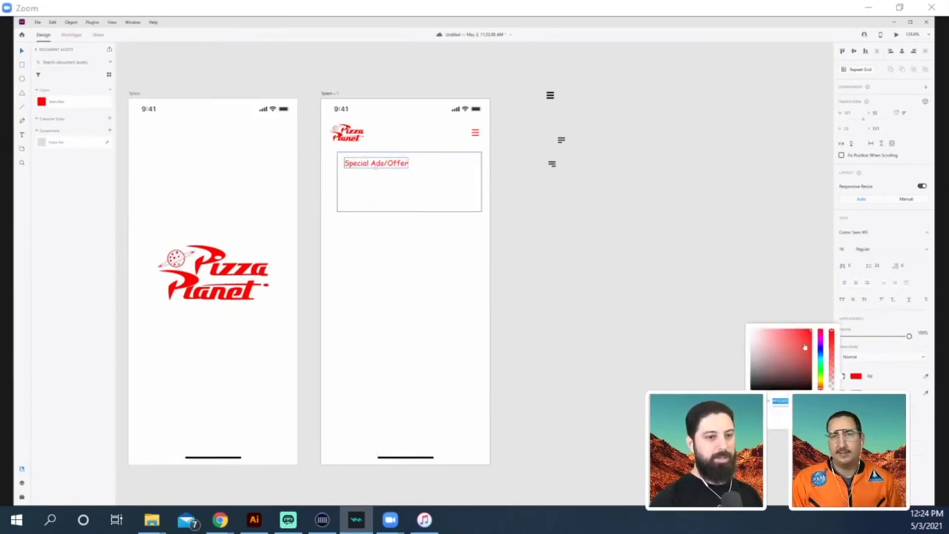
left_click_drag(822, 335, 821, 341)
left_click(570, 252)
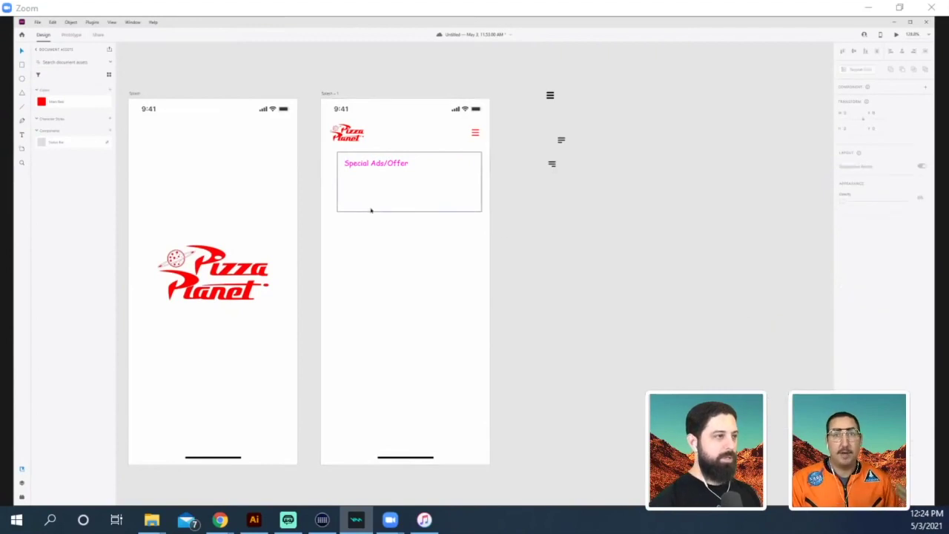
- Move the Special Ads/Offer text and its box together slightly down and toward the artboard's left edge
left_click(382, 168)
left_click(438, 155)
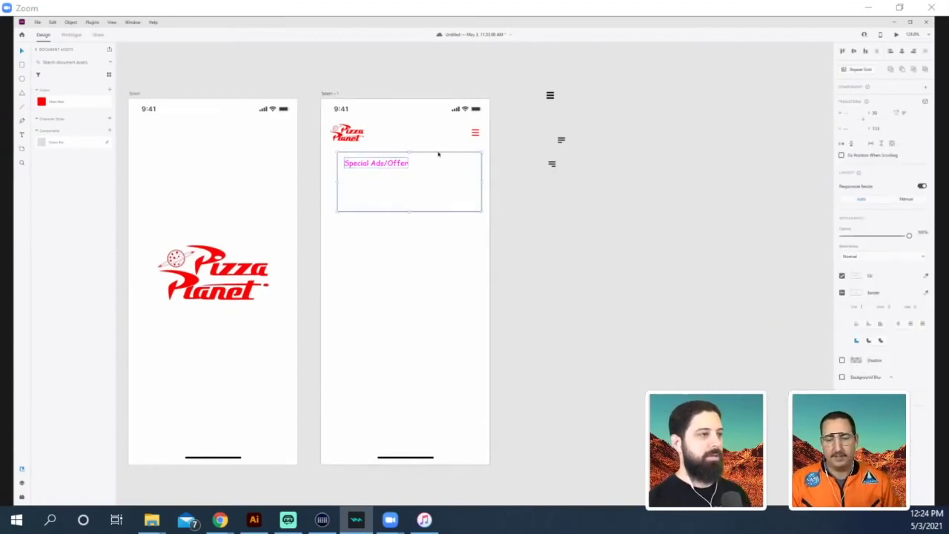
left_click_drag(463, 182, 460, 188)
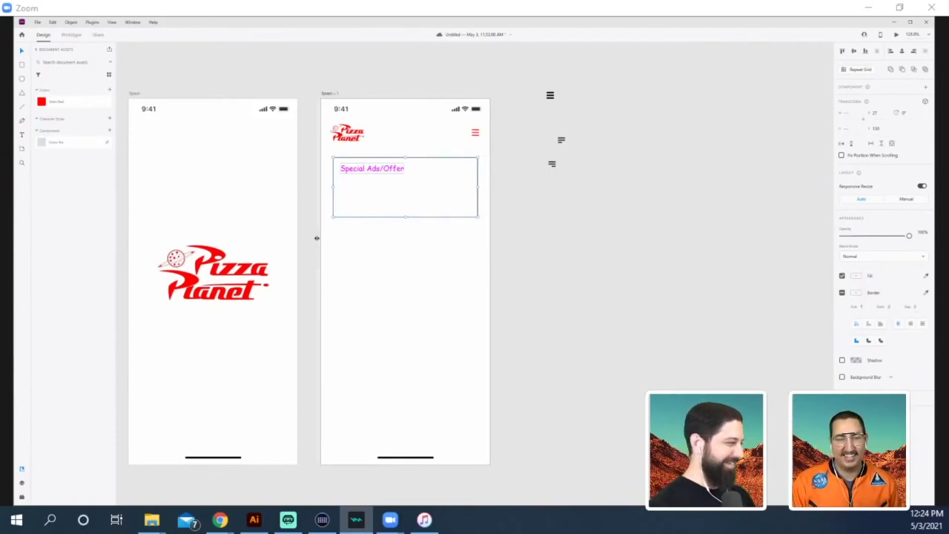
left_click(474, 292)
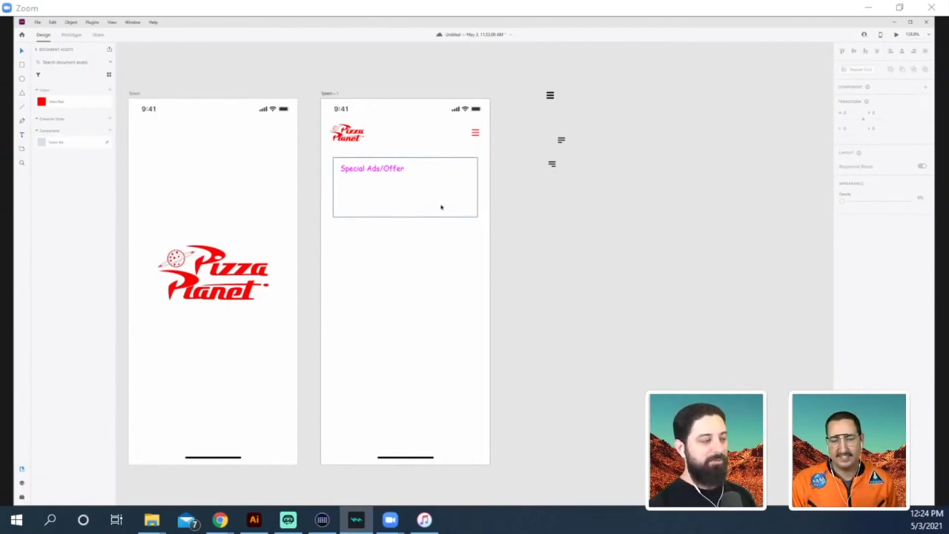
- Move the three spare menu icons above the artboards and duplicate the Special Ads/Offer artboard beside the original
left_click_drag(523, 73, 619, 220)
left_click_drag(551, 95, 324, 110)
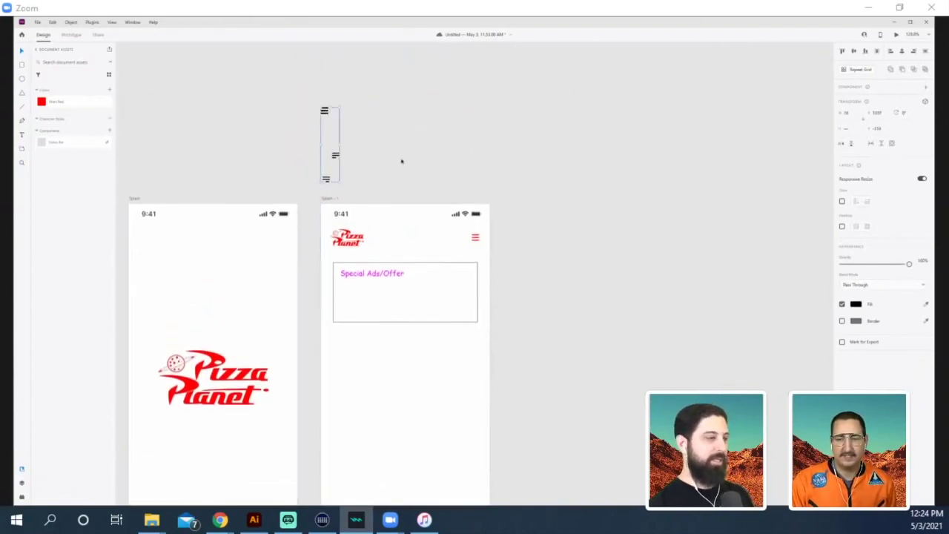
left_click_drag(330, 200, 512, 198)
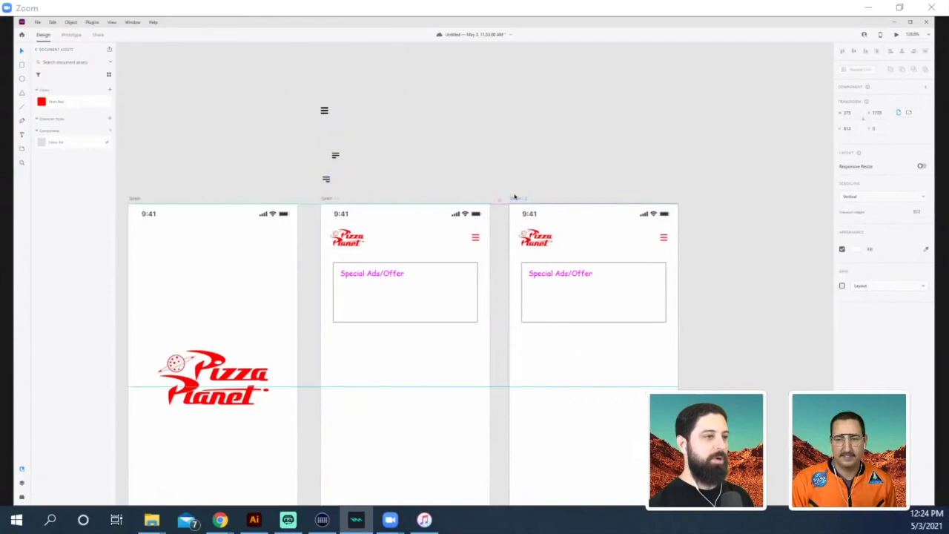
left_click_drag(615, 230, 356, 138)
left_click_drag(227, 201, 328, 178)
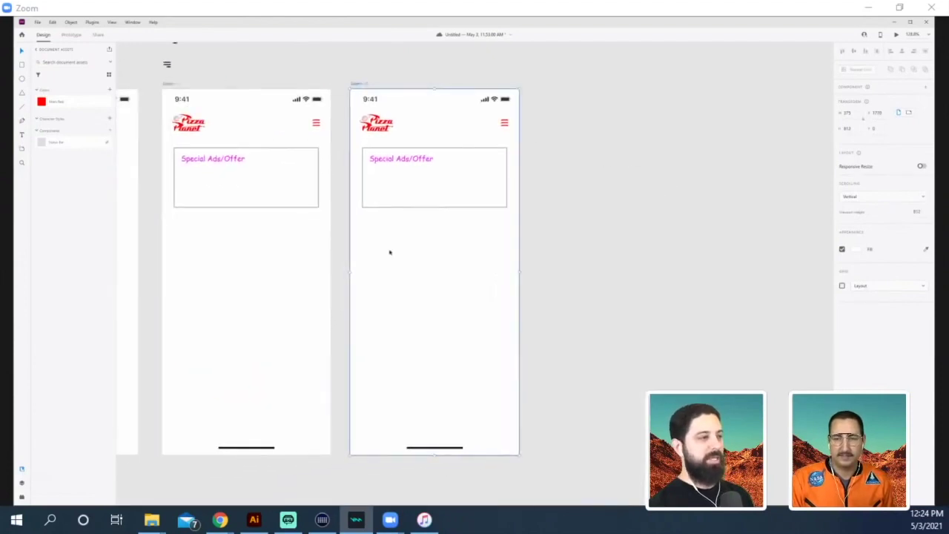
left_click(586, 260)
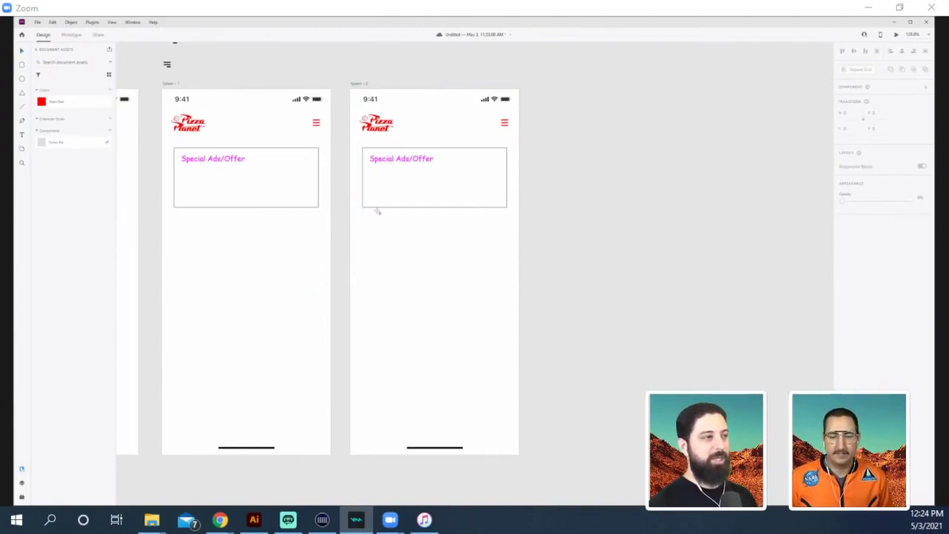
- On the duplicated artboard, place a Special Ads/Offer heading above the lowered box and change the text inside the box to "Offer #1"
left_click_drag(360, 148, 410, 147)
key("Escape")
left_click(418, 172)
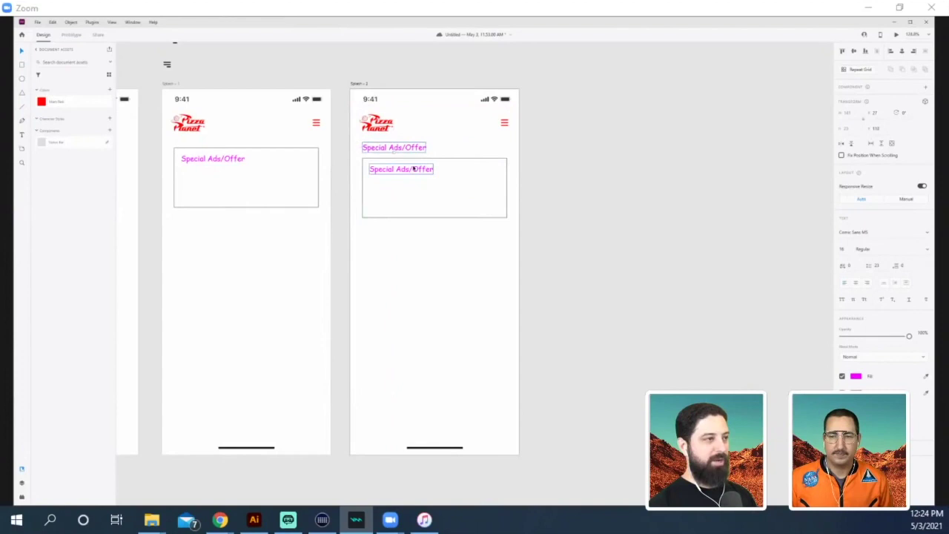
double_click(416, 168)
type("Offer #1")
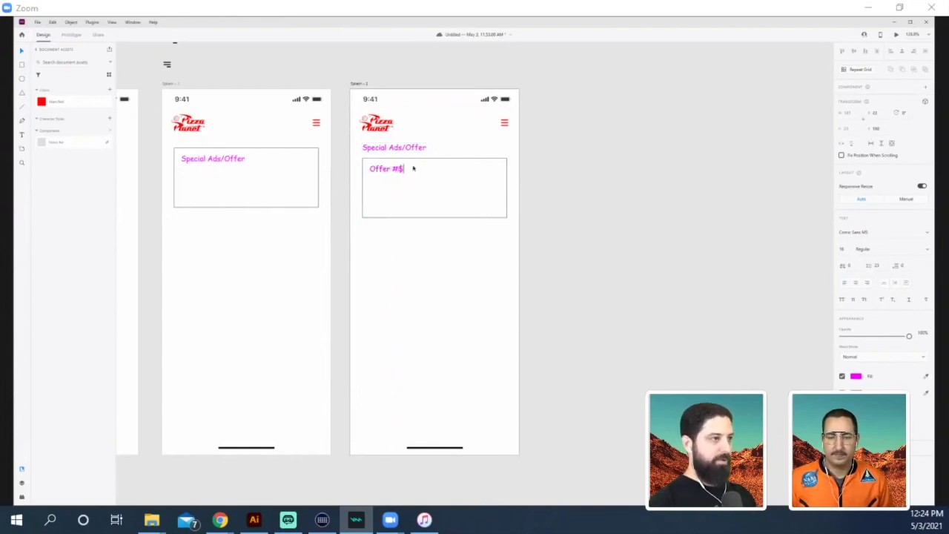
key("Escape")
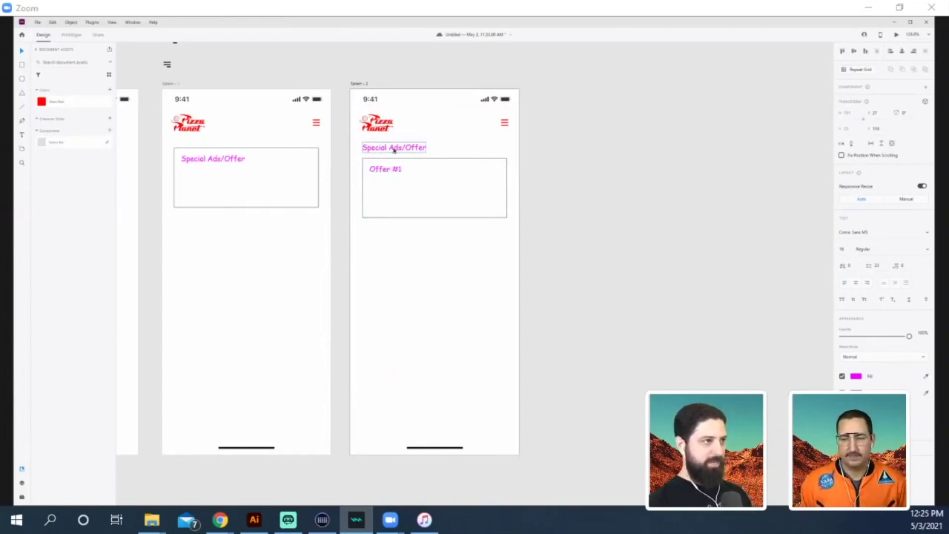
- Duplicate the Special Ads/Offer heading below the offer box and change the copy's text to "Popular Items"
left_click_drag(394, 148, 388, 237)
double_click(387, 237)
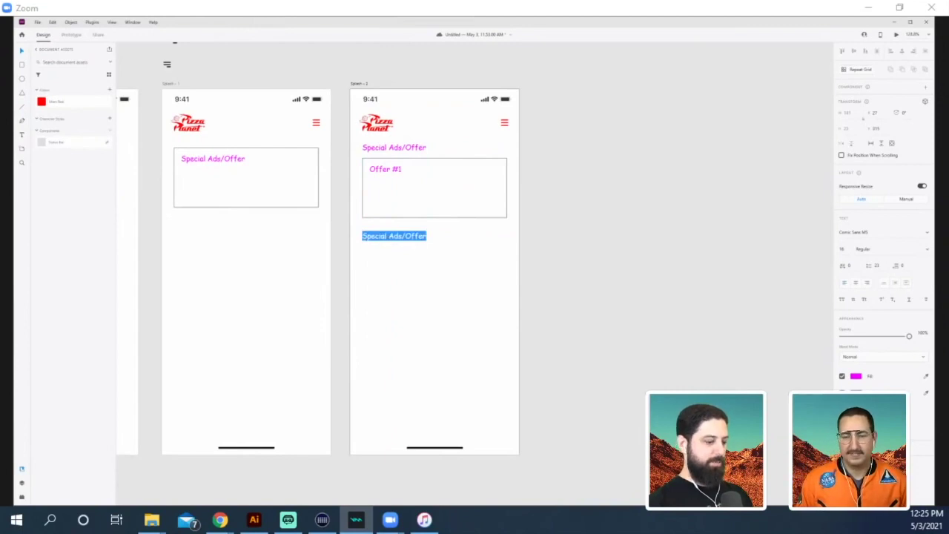
type("Popular Items")
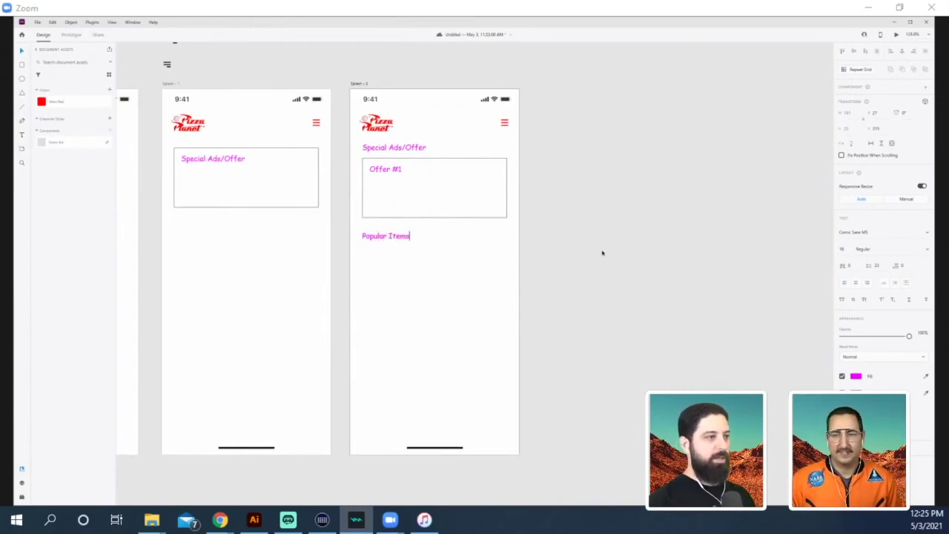
key("Escape")
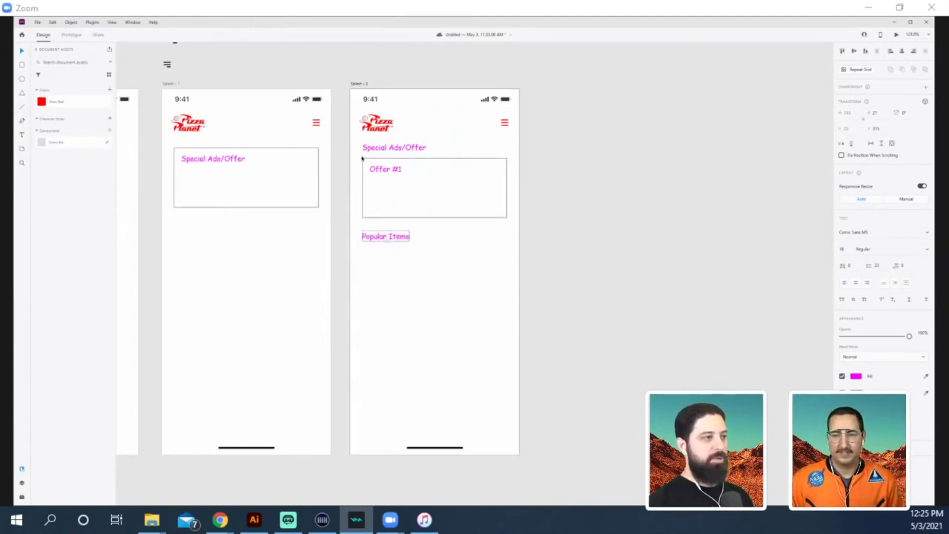
- Duplicate the Offer #1 box with its label three times in a stack below the Popular Items heading
left_click(405, 190)
left_click_drag(395, 170, 398, 398)
left_click(656, 309)
- Duplicate the artboard with the stacked Popular Items boxes beside the original
left_click(355, 84)
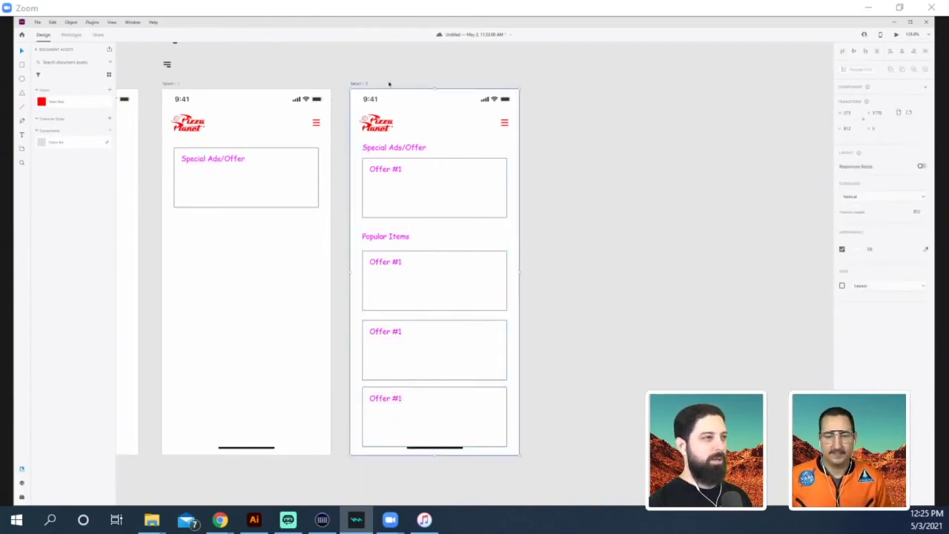
left_click_drag(355, 86, 537, 86)
scroll(573, 120, "down", 5)
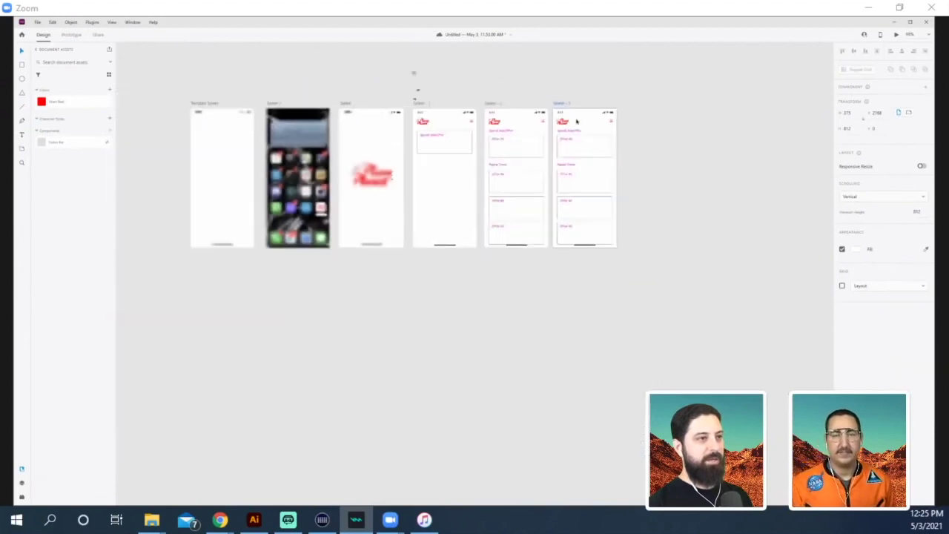
scroll(574, 121, "right", 3)
scroll(470, 146, "up", 3)
scroll(470, 146, "up", 2)
- On the new artboard, narrow the first Popular Items box to a square and duplicate it with its label alongside
left_click(442, 208)
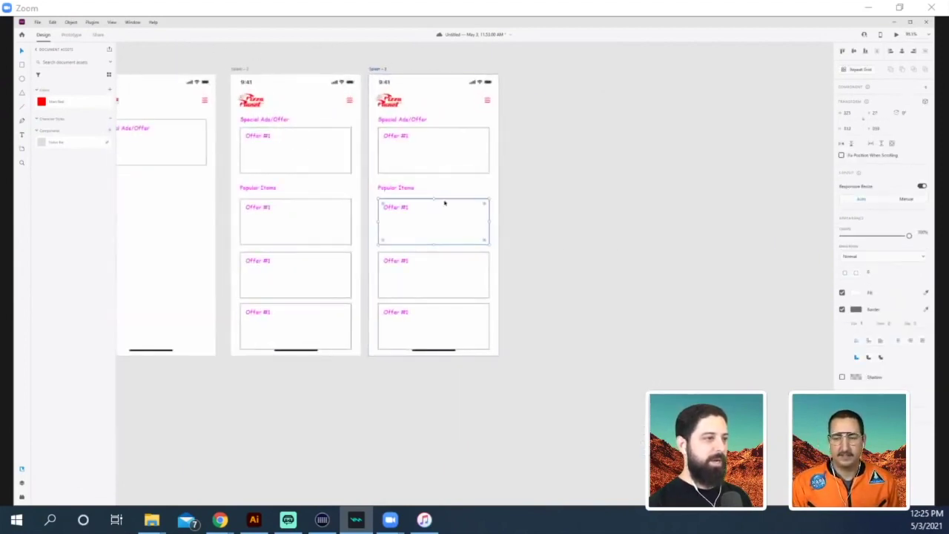
left_click_drag(489, 220, 384, 240)
left_click(445, 206)
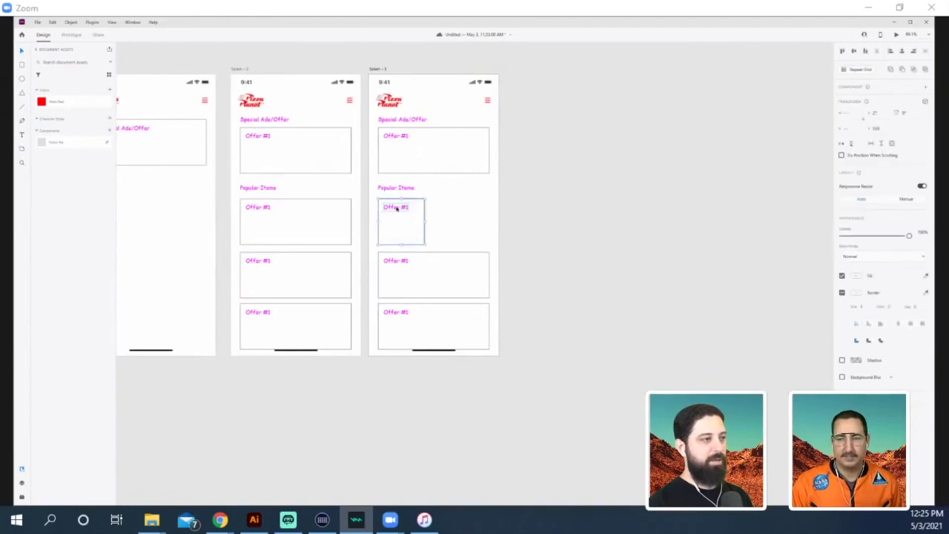
left_click_drag(396, 208, 451, 208)
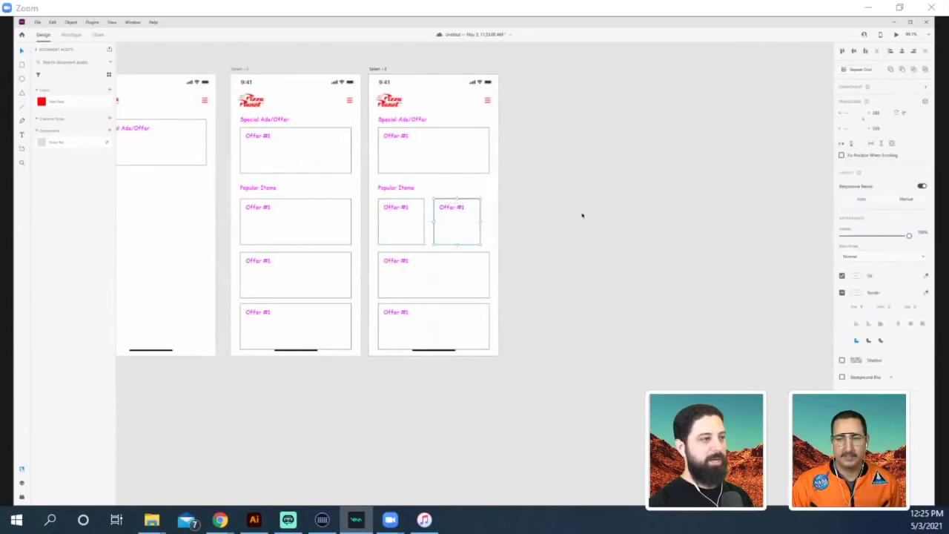
- Delete the two remaining wide Popular Items boxes and duplicate the square pair into two more rows below
left_click_drag(544, 252, 379, 335)
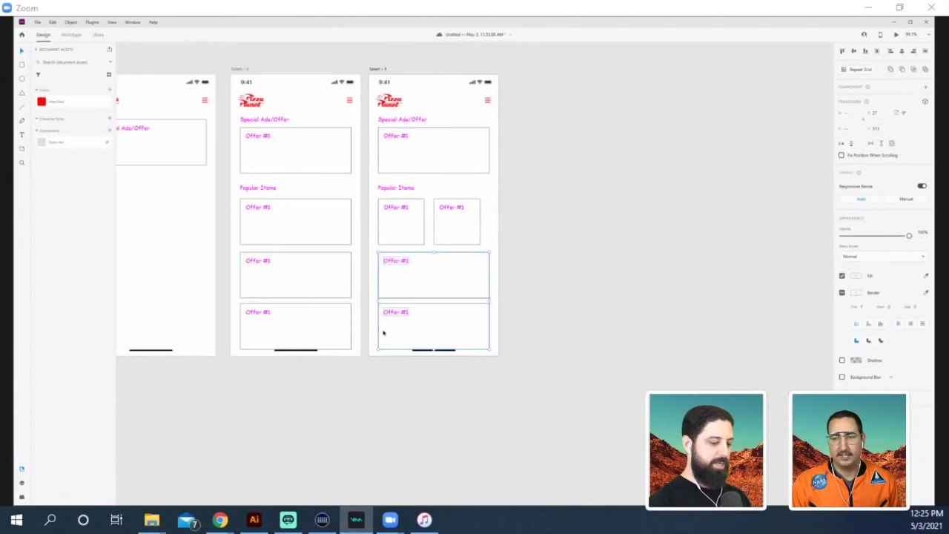
key("Delete")
left_click_drag(553, 265, 407, 316)
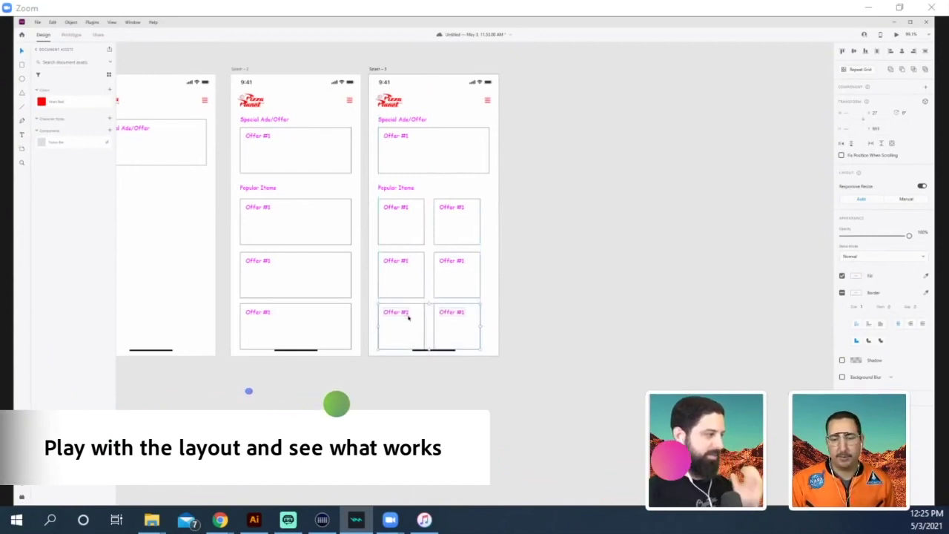
left_click(603, 248)
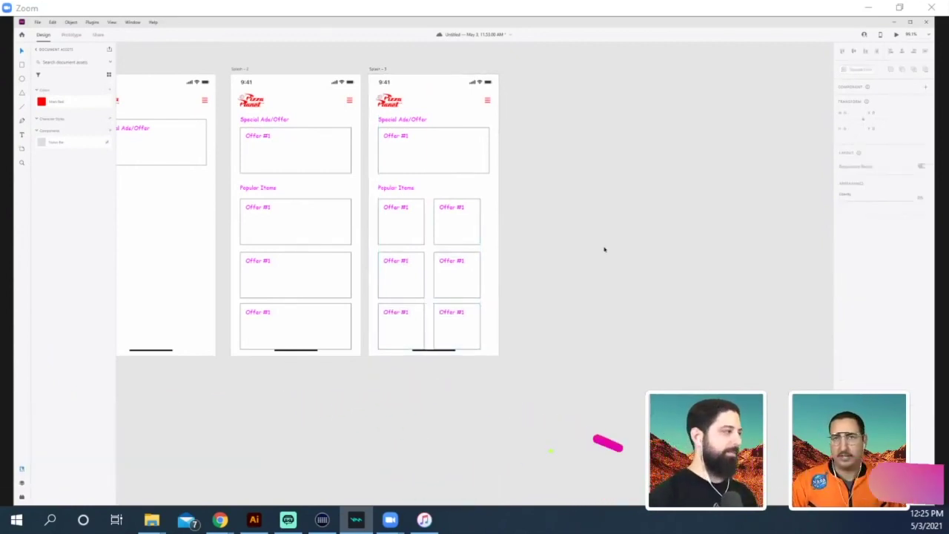
- Duplicate the artboard with the two-column Popular Items grid beside the original
left_click(376, 68)
key("Escape")
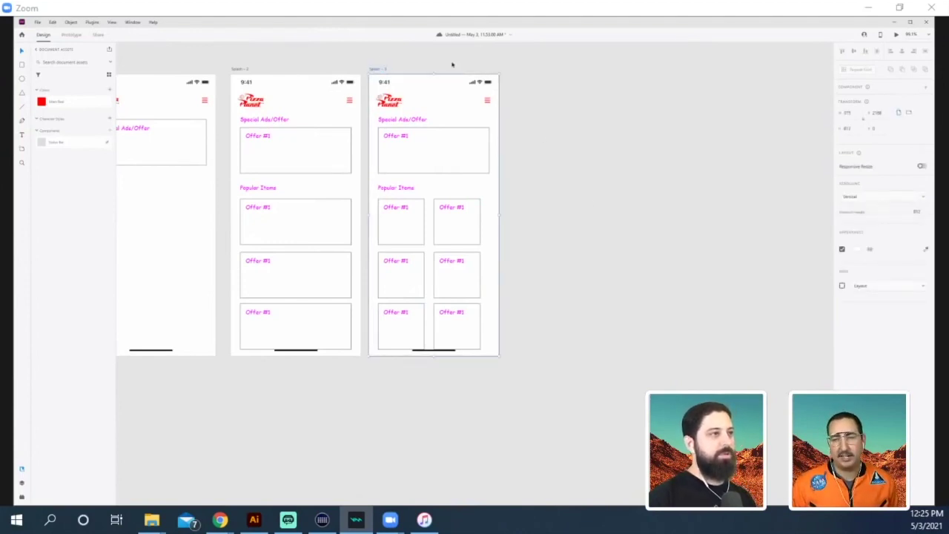
left_click_drag(383, 69, 525, 69)
- On the newest artboard, delete all Popular Items boxes except the first and widen that box to match the special offer box
left_click_drag(679, 199, 585, 327)
key("Delete")
left_click_drag(501, 252, 558, 338)
key("Delete")
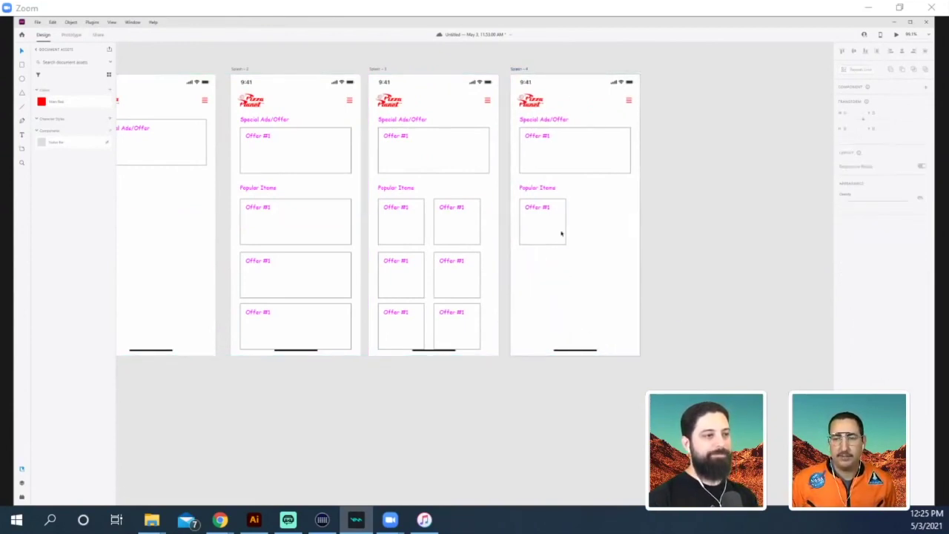
left_click(557, 234)
left_click_drag(567, 221, 629, 221)
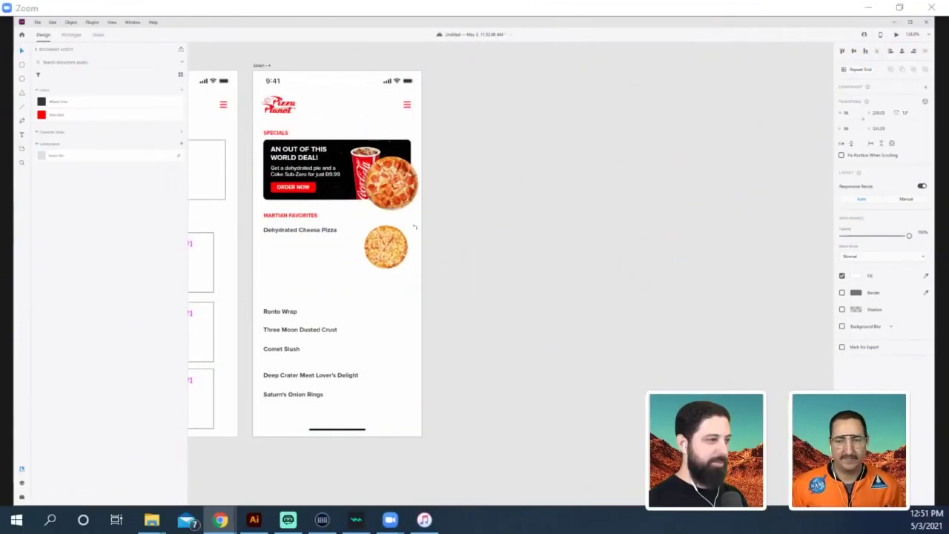
- Draw a rectangle about 327 by 22 beneath the Dehydrated Cheese Pizza title and fill it dark grey
left_click(280, 259)
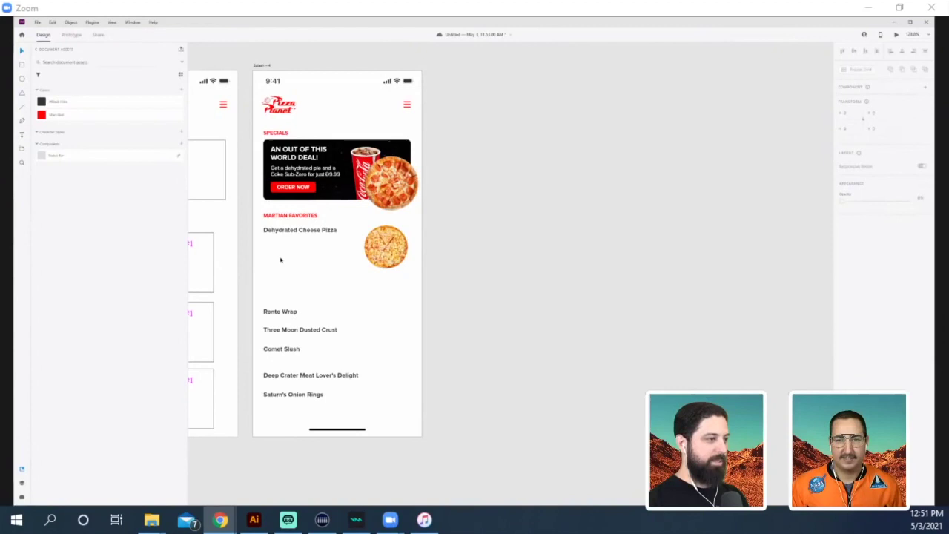
key("r")
left_click_drag(263, 249, 411, 260)
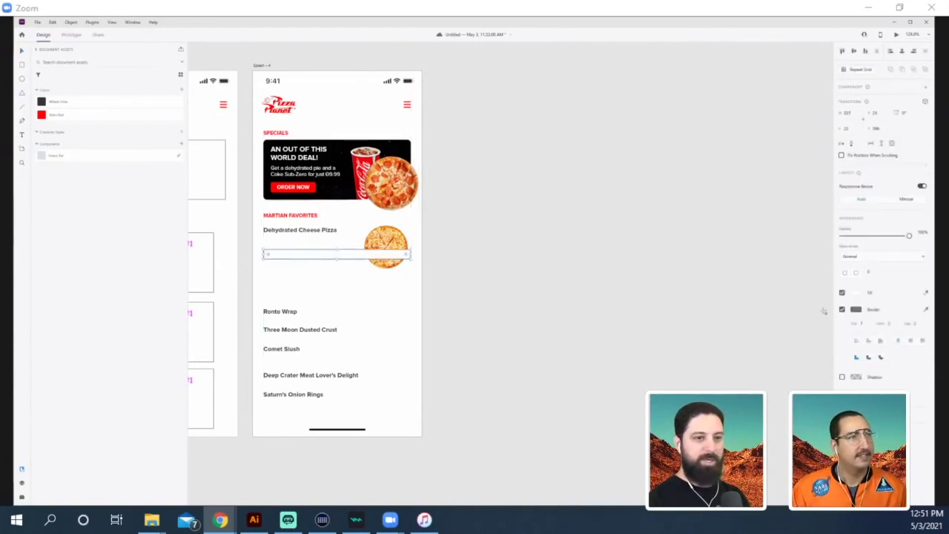
left_click(853, 295)
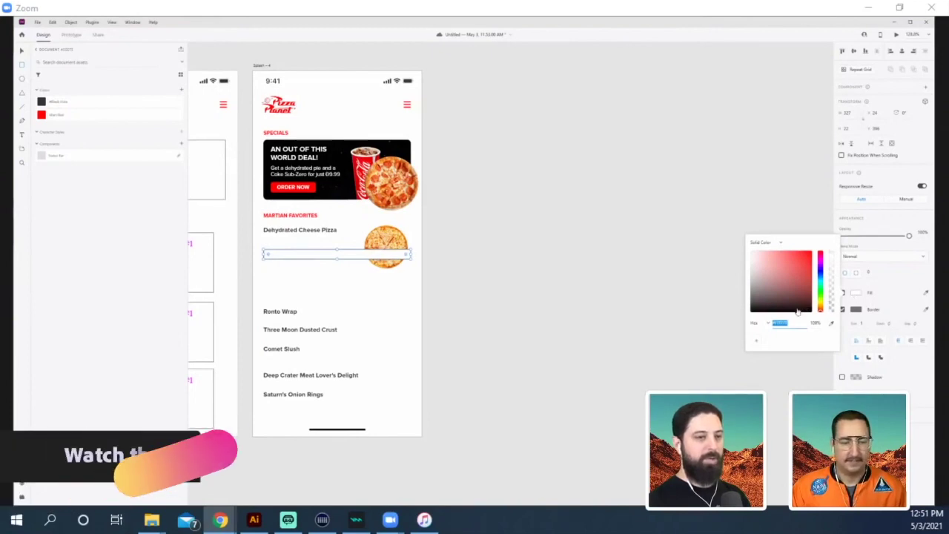
type("353535")
key("Tab")
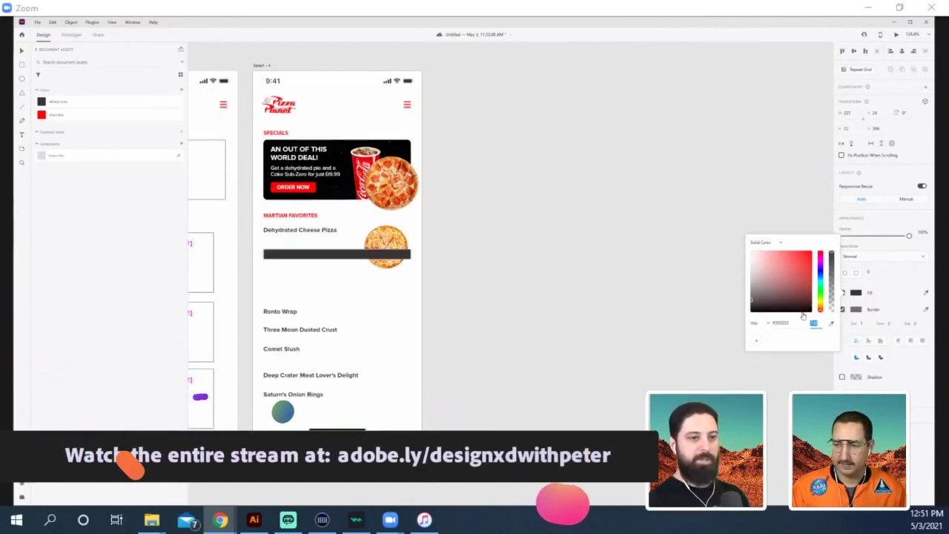
- Reduce the dark bar's opacity to a faint grey and shrink its height to 1 to form a divider line
left_click(920, 232)
key("shift+Down")
key("shift+Down")
key("shift+Down")
key("shift+Down")
key("shift+Down")
key("shift+Down")
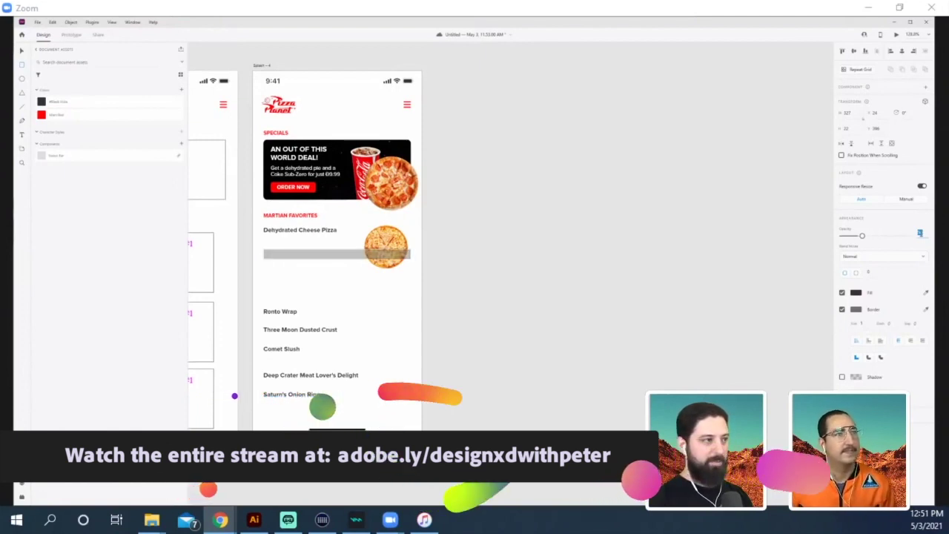
key("shift+Down")
key("shift+Down")
key("shift+Down")
key("shift+Up")
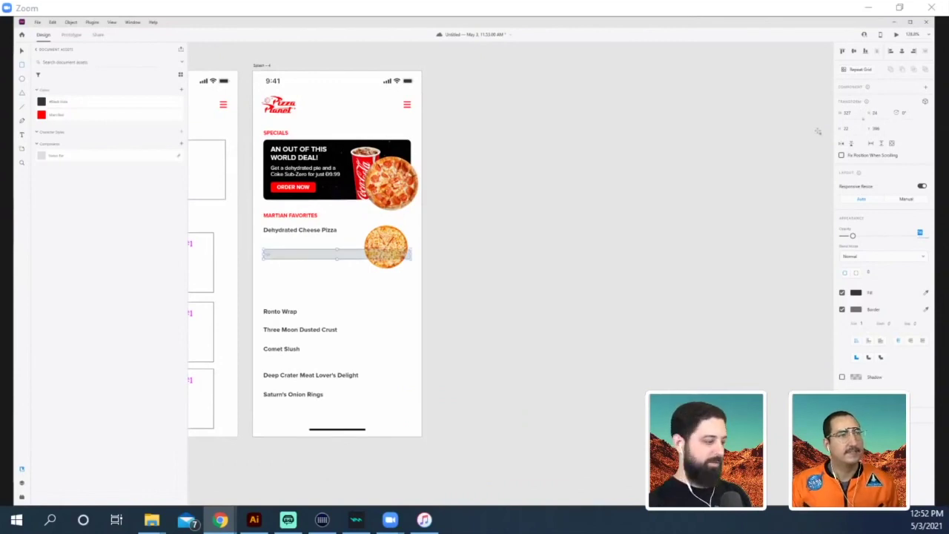
left_click_drag(412, 245, 410, 246)
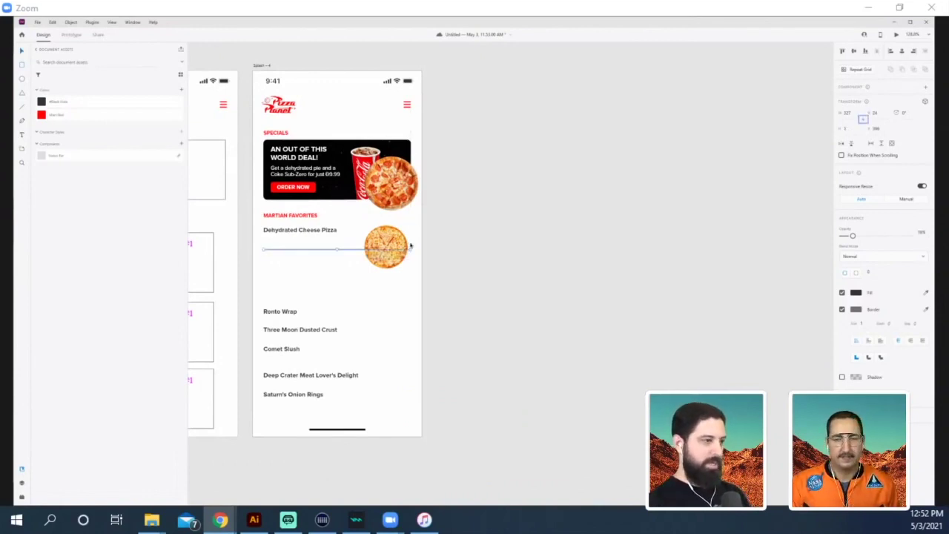
- Mask the cheese pizza's lower half with a borderless white rectangle below the divider, keeping the divider line in front
scroll(410, 244, "up", 5)
key("v")
left_click(347, 241)
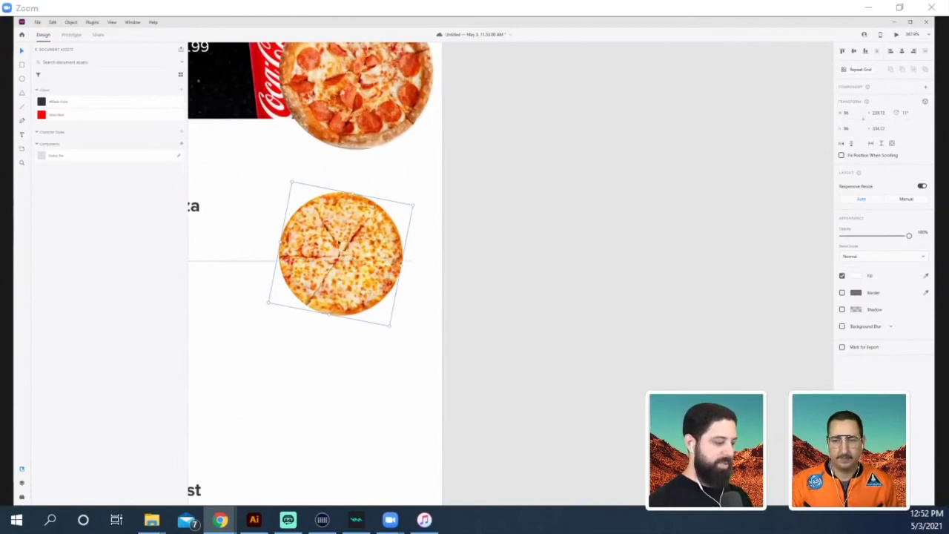
key("r")
left_click_drag(275, 261, 410, 320)
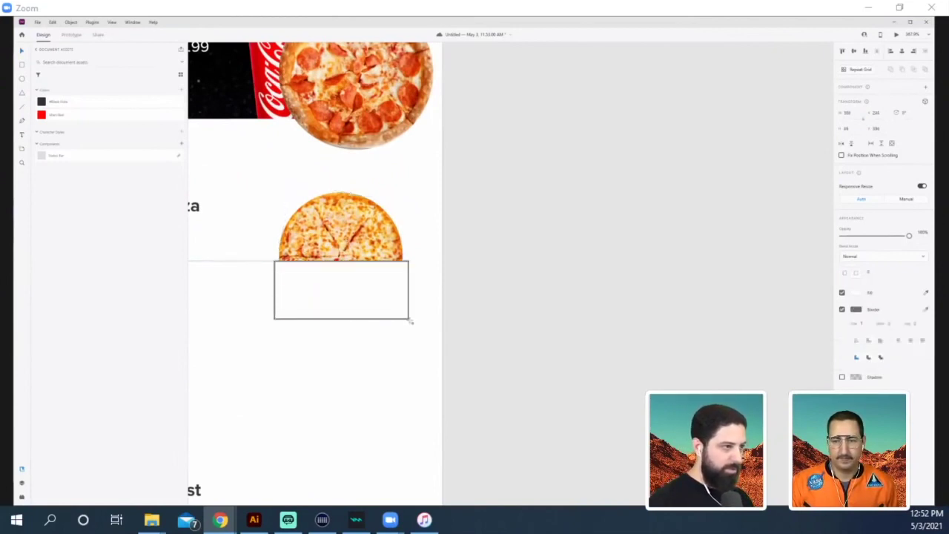
left_click(842, 310)
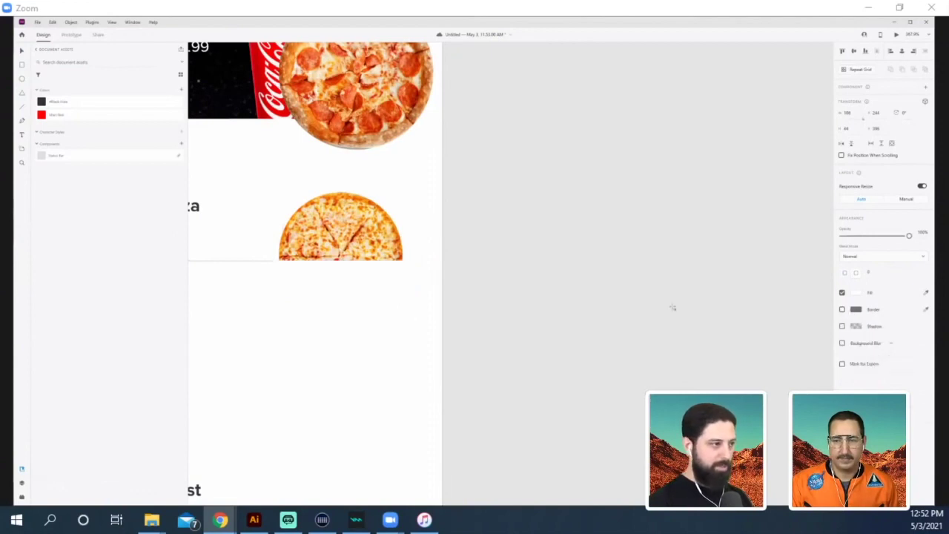
left_click(352, 282, "shift")
left_click(545, 269)
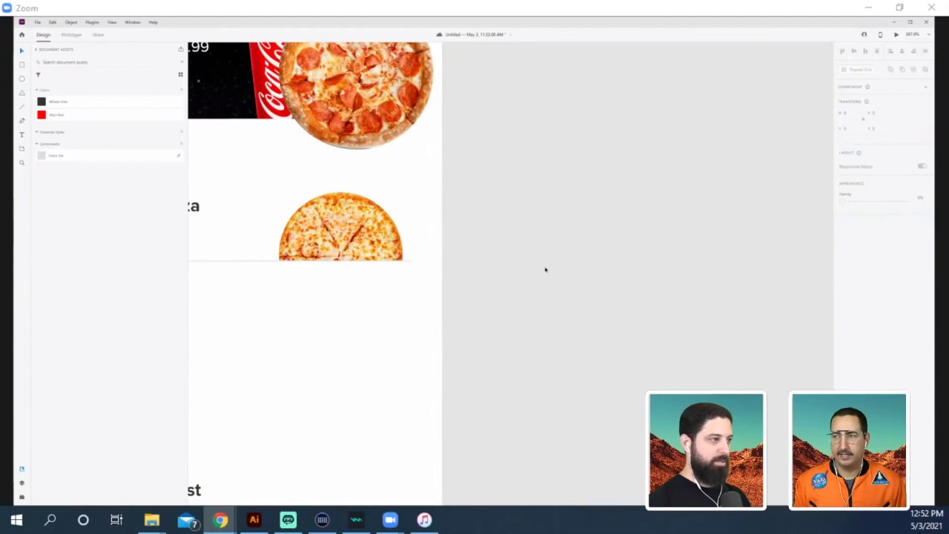
- Duplicate the Dehydrated Cheese Pizza title directly beneath itself and style the copy as size 12 Regular
scroll(533, 276, "down", 3)
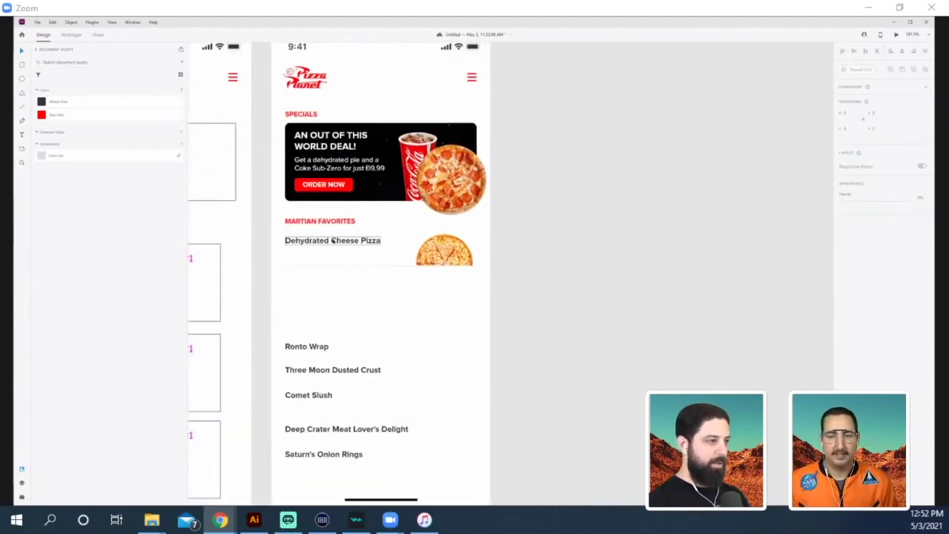
left_click(352, 241)
left_click_drag(352, 242, 351, 256, "alt")
type("12")
left_click(906, 253)
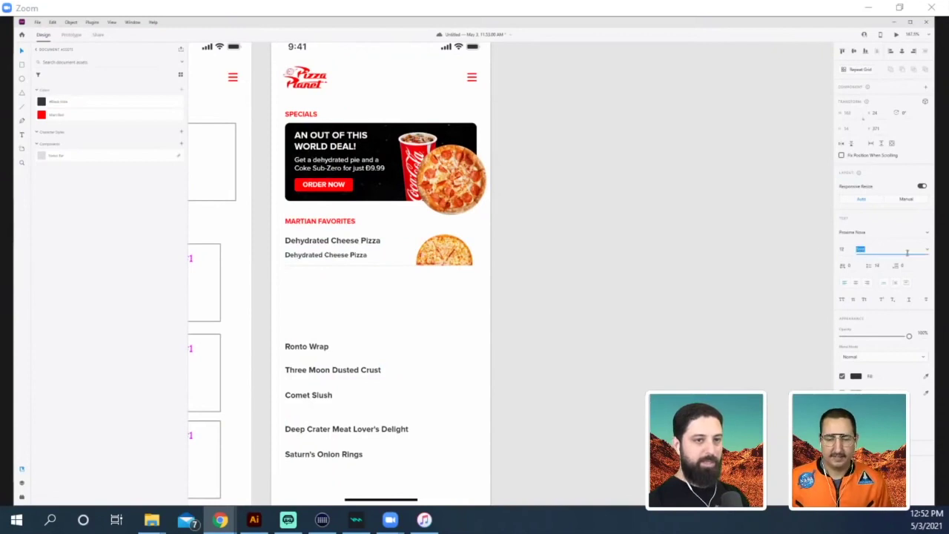
left_click(928, 253)
left_click(876, 238)
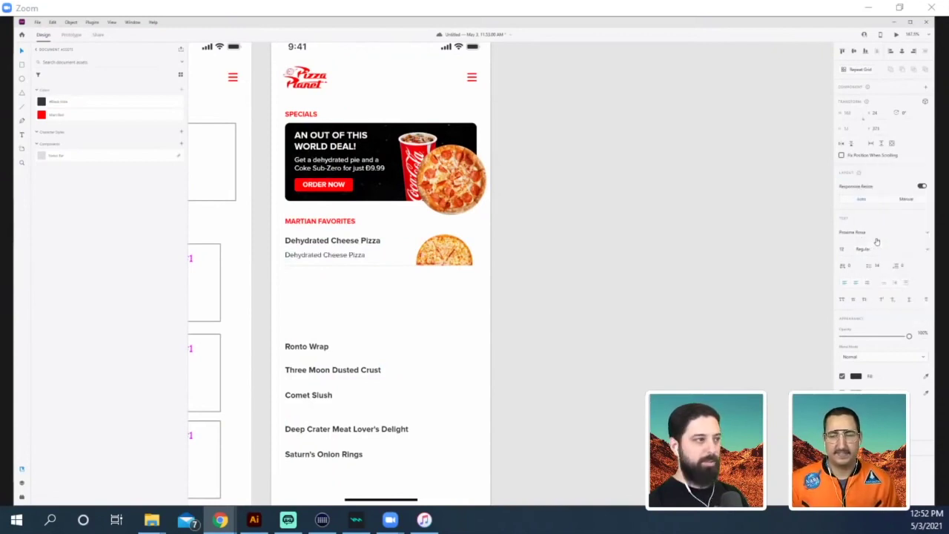
- Replace the duplicated title's text with "Take and bake on any planet"
double_click(350, 255)
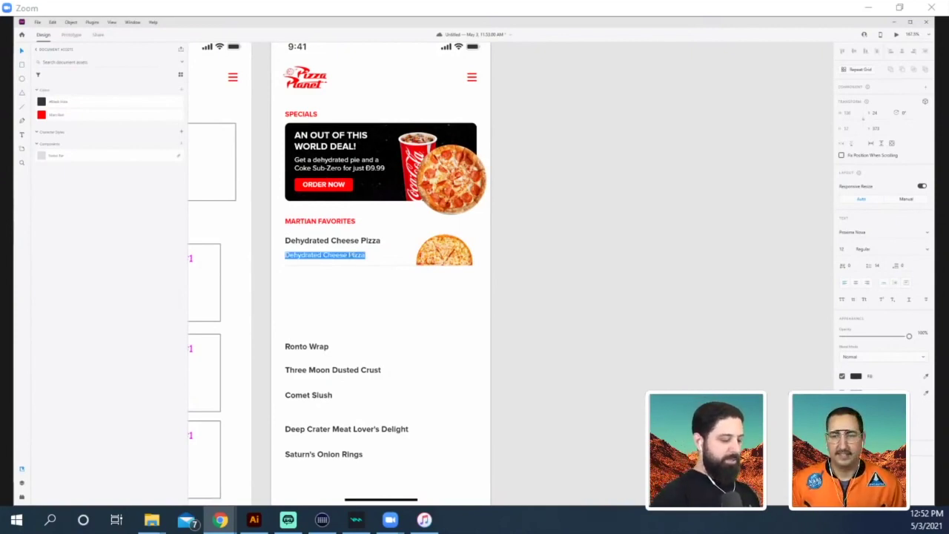
type("Take and bake on any planet")
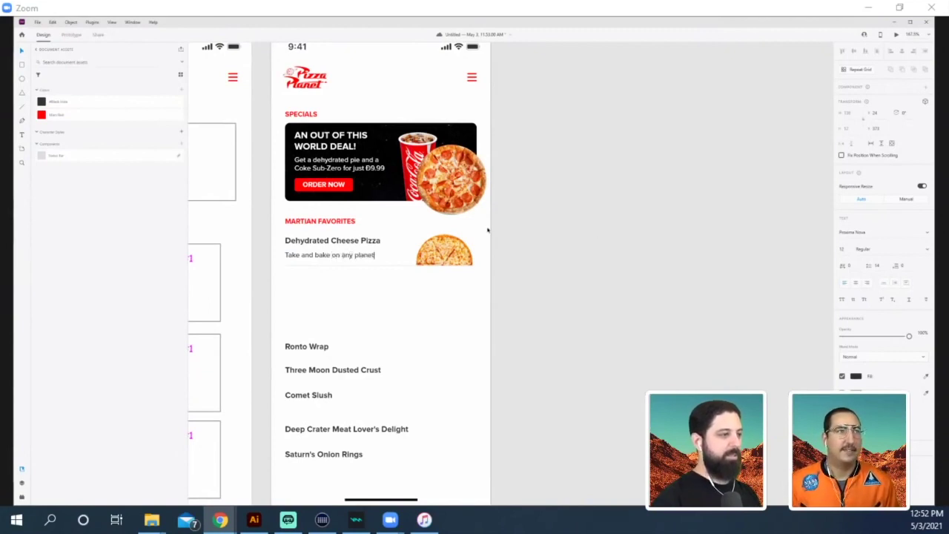
key("Escape")
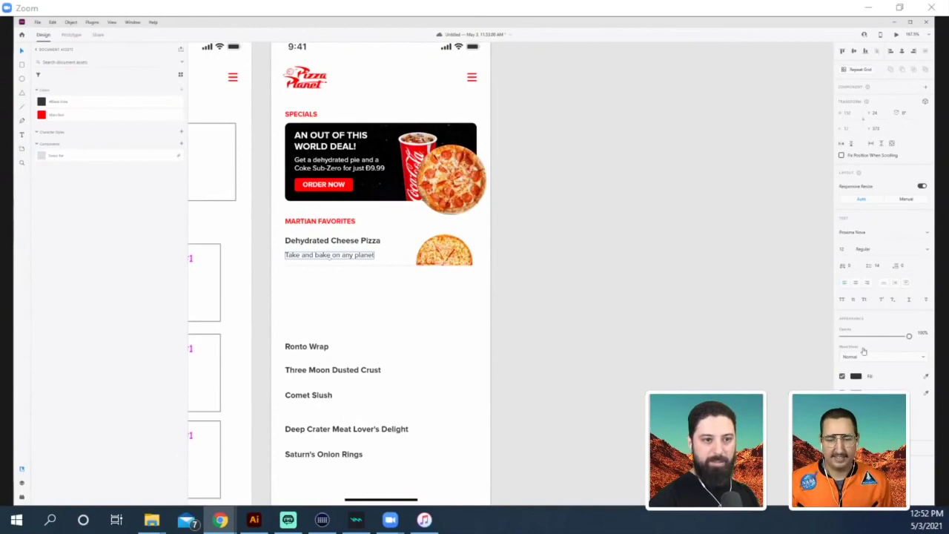
- Lighten the description's text color to mid grey and reduce its font size to 10
left_click(856, 377)
left_click_drag(754, 372, 748, 367)
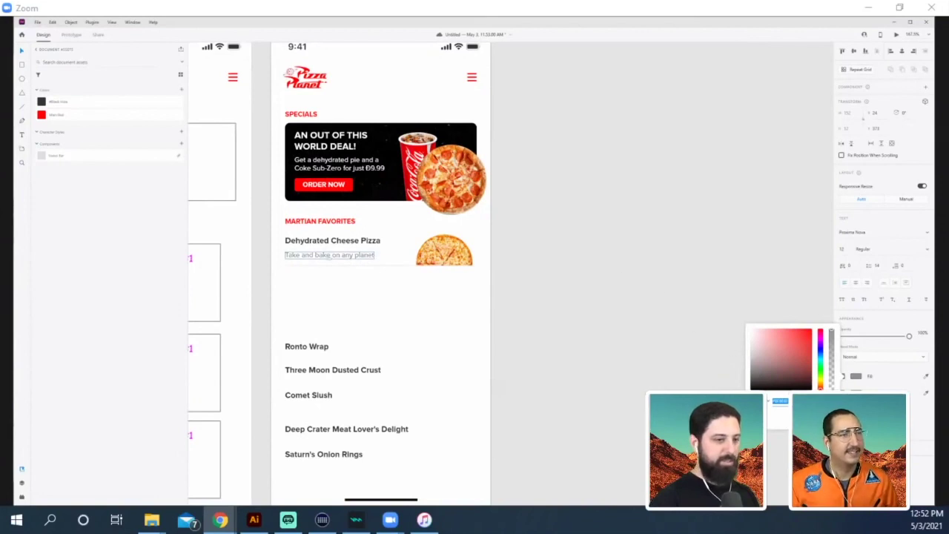
left_click(644, 247)
left_click(341, 257)
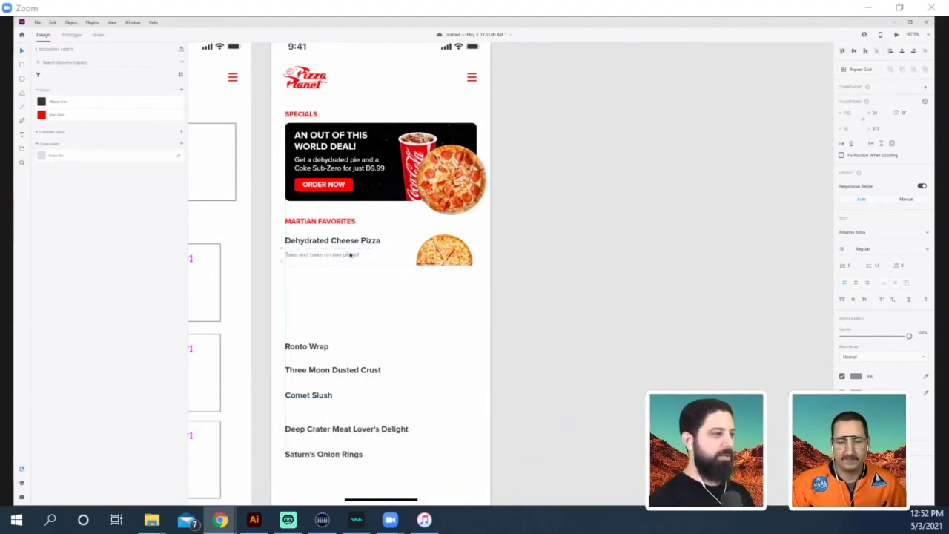
- Move the Dehydrated Cheese Pizza title down slightly, closer to its description
left_click_drag(504, 305, 383, 245)
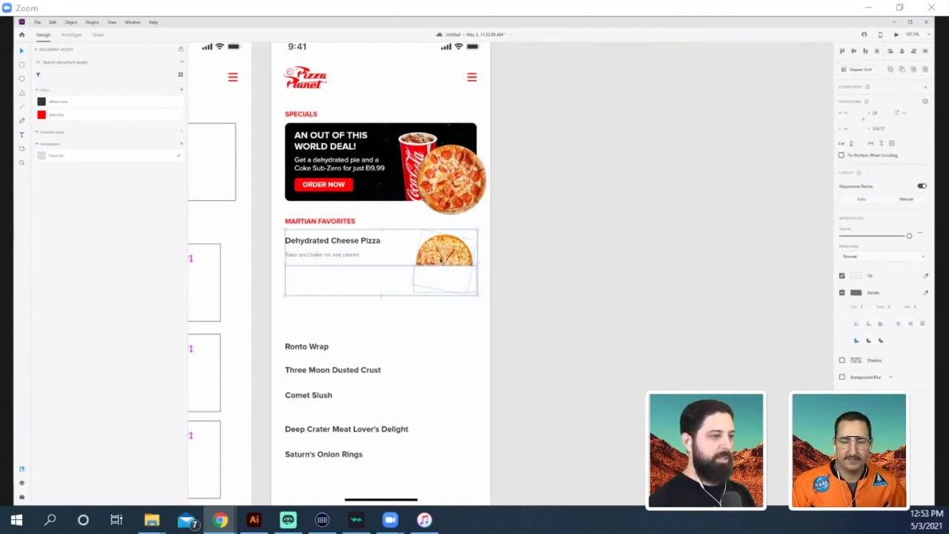
left_click_drag(442, 260, 439, 259)
left_click(335, 247)
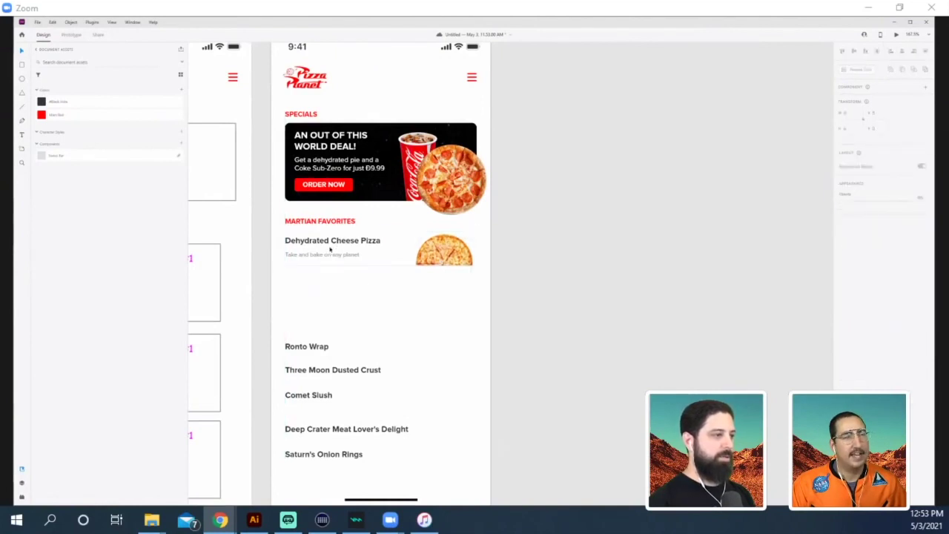
left_click_drag(329, 244, 329, 248)
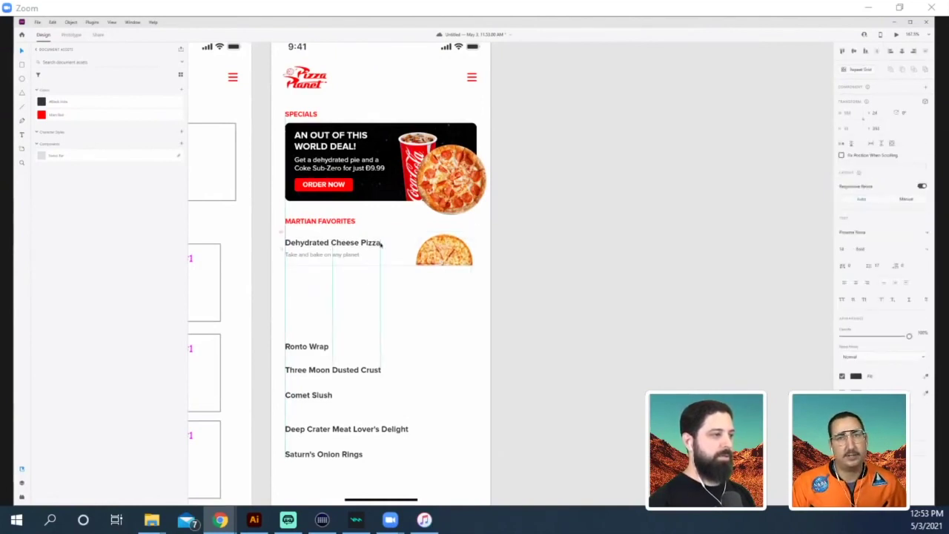
- Move the five remaining item names, Ronto Wrap through Saturn's Onion Rings, off the artboard onto the empty canvas beside it
left_click_drag(544, 296, 274, 242)
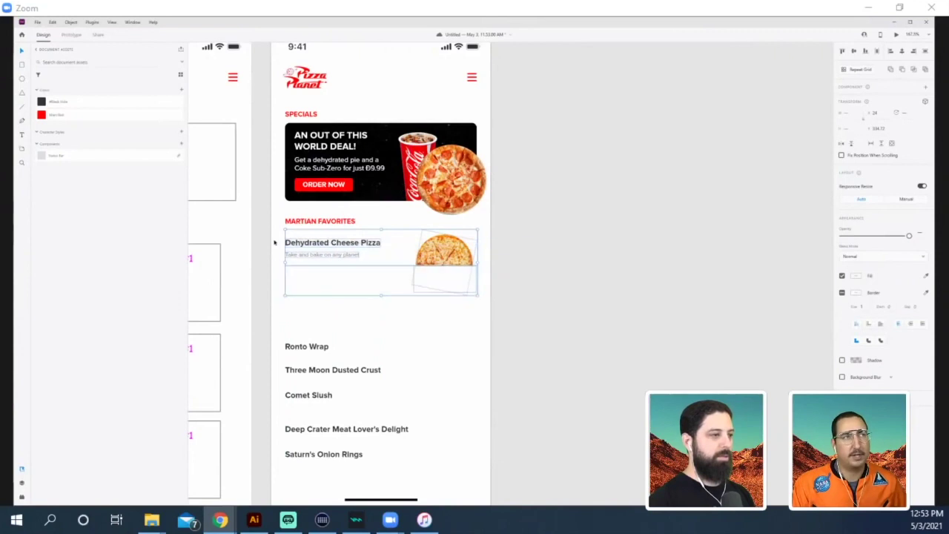
scroll(443, 354, "down", 2)
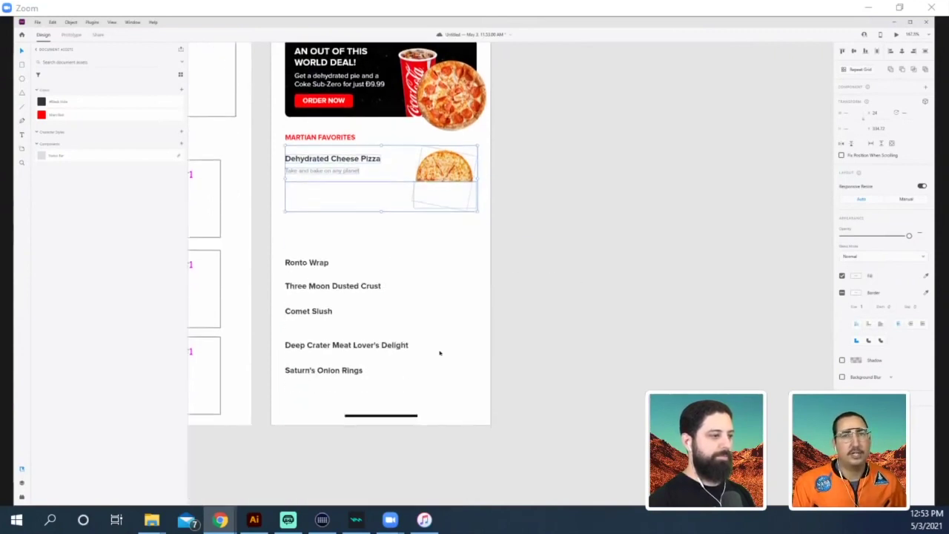
left_click_drag(272, 254, 401, 380)
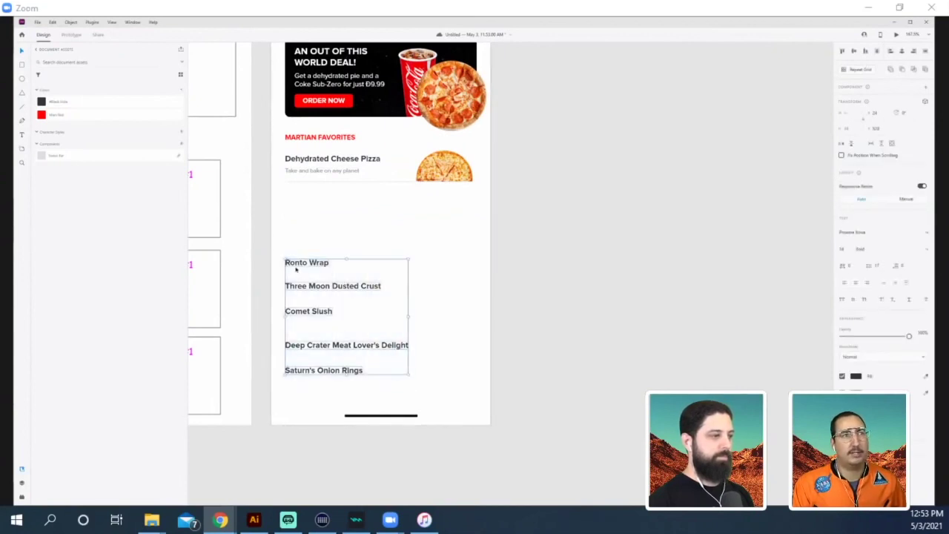
left_click_drag(295, 269, 597, 269)
- Duplicate the whole Dehydrated Cheese Pizza row and place the copy just below the original's divider line
left_click_drag(515, 209, 332, 220)
right_click(333, 222)
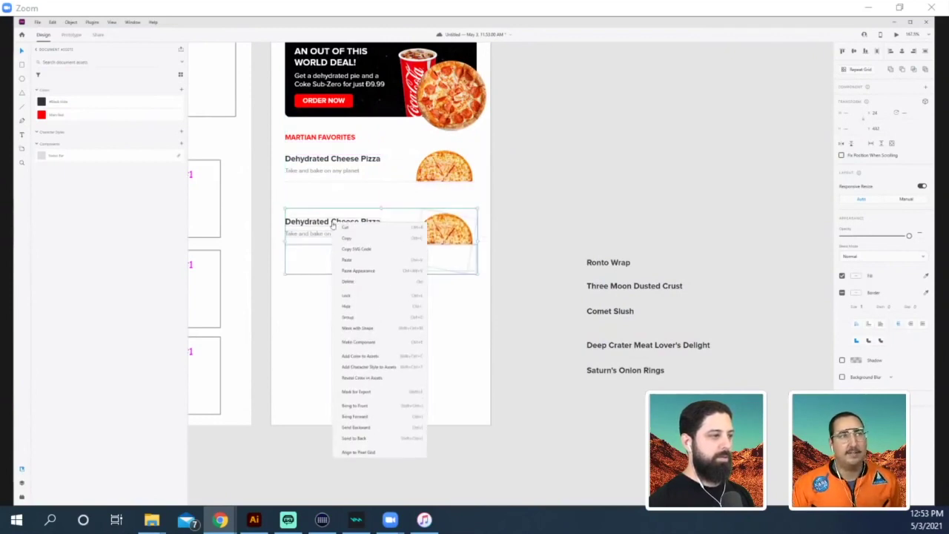
left_click(522, 23)
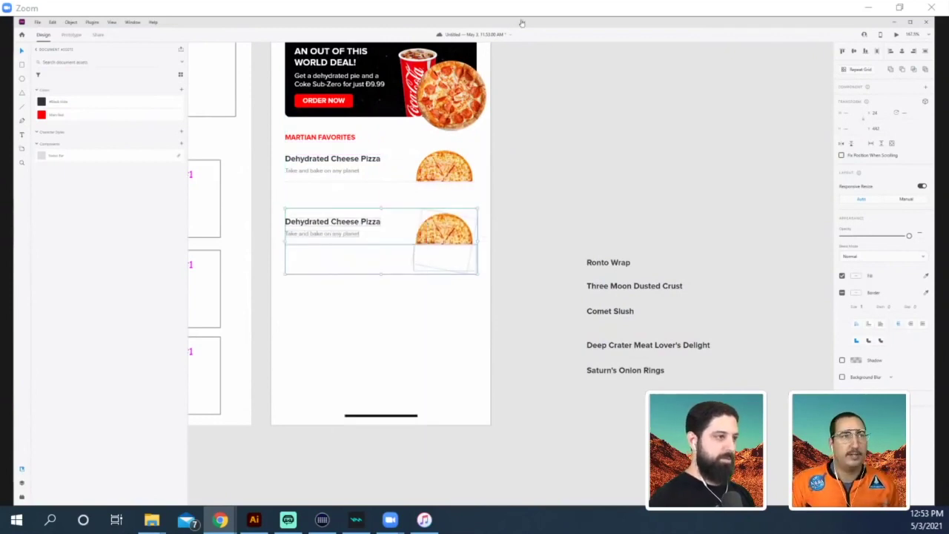
left_click_drag(452, 232, 450, 219)
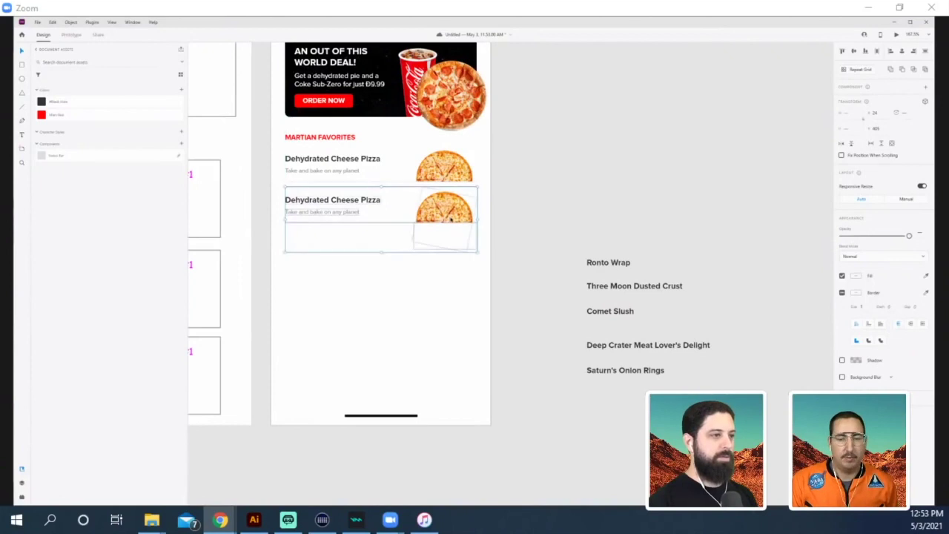
left_click(559, 198)
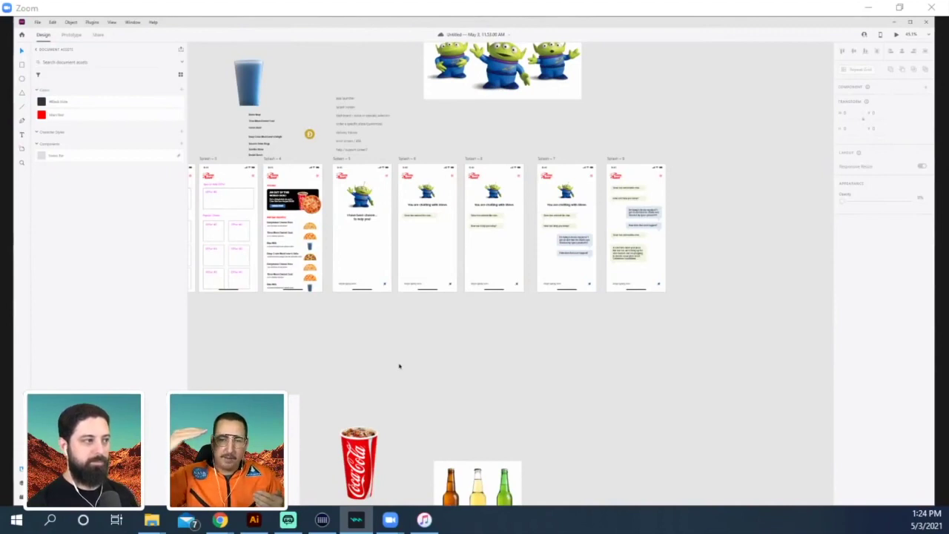
- Duplicate the finished Martian Favorites artboard below the artboard row and move the large Coca-Cola cup image clear of it
left_click(272, 159)
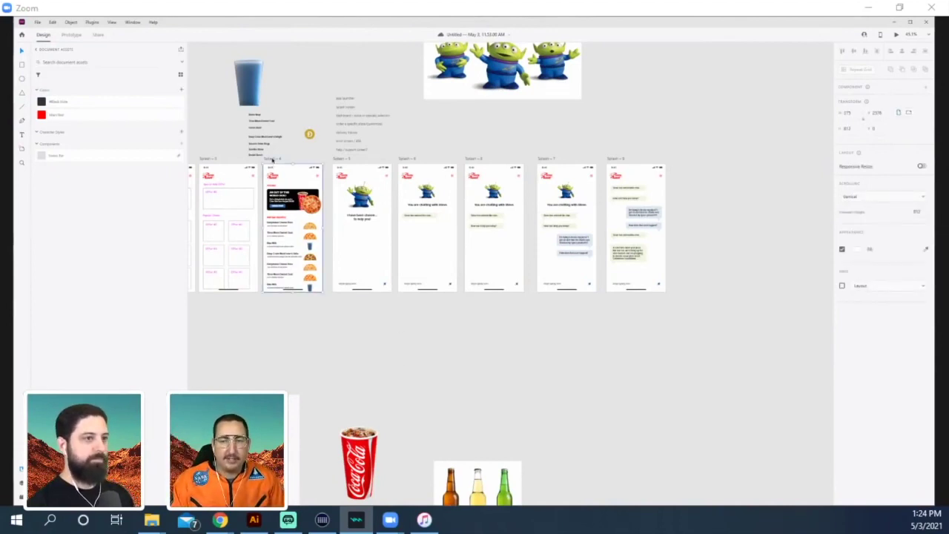
left_click_drag(272, 158, 270, 305)
left_click_drag(229, 341, 366, 229)
left_click(418, 303)
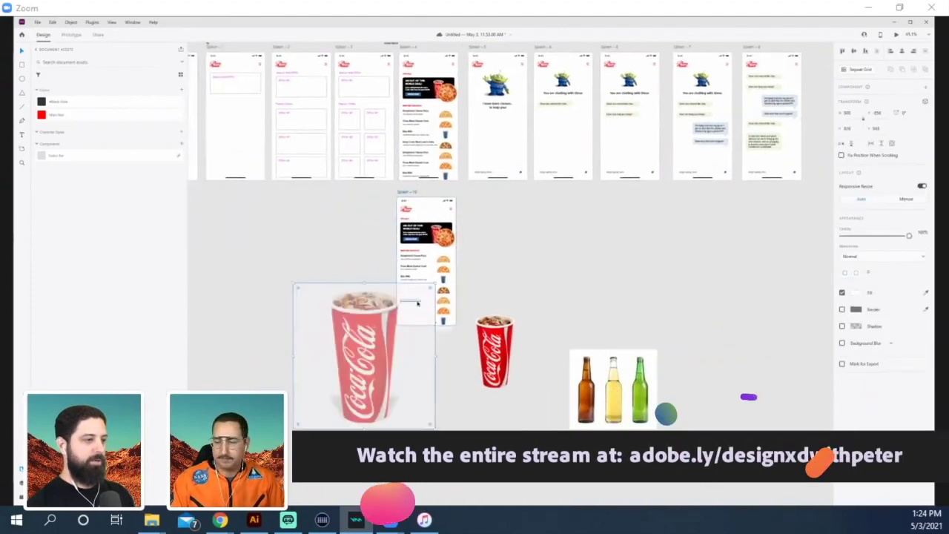
left_click_drag(417, 303, 294, 364)
left_click(455, 360)
- On the duplicated artboard, nudge the first row's Dehydrated Cheese Pizza image up slightly behind its mask
scroll(455, 297, "up", 4)
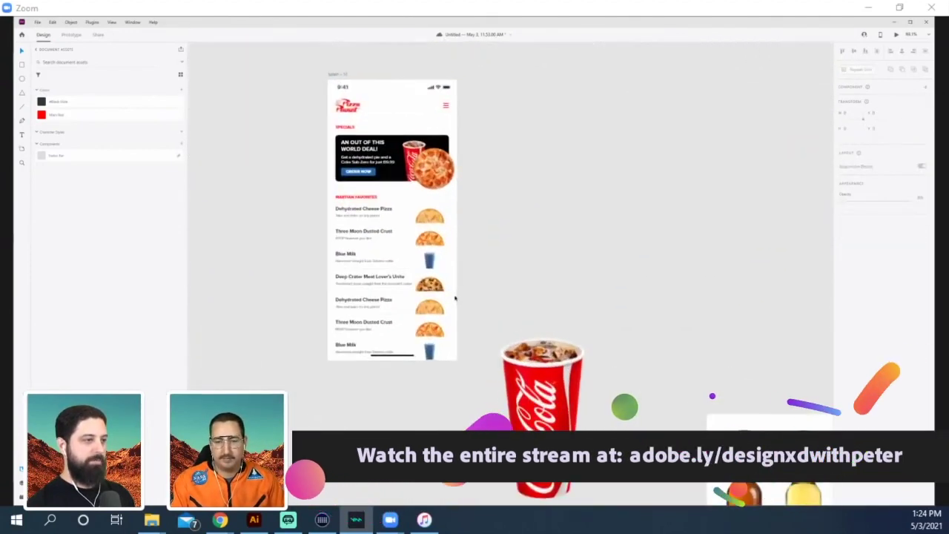
left_click(438, 222)
scroll(436, 223, "up", 3)
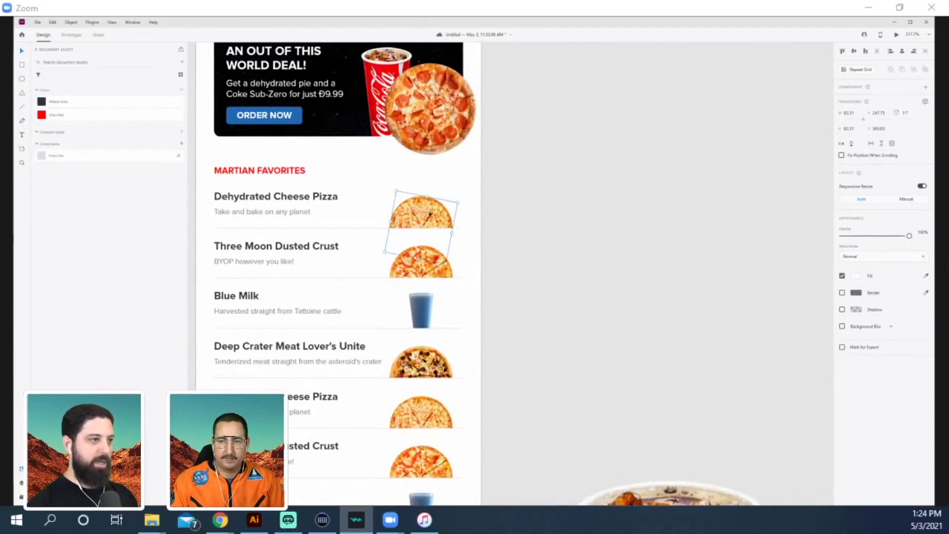
key("Up")
key("Up")
key("Up")
key("Up")
key("Up")
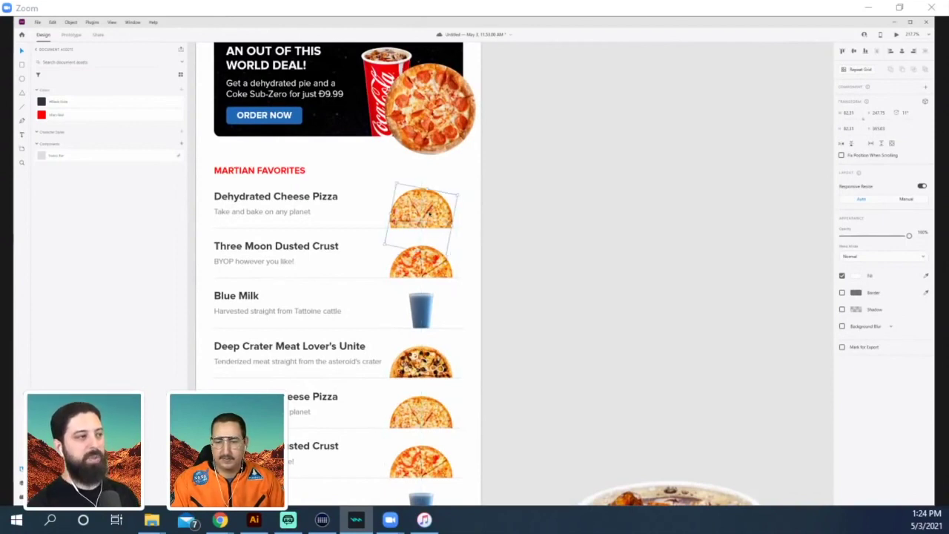
- Restyle the divider under the first Dehydrated Cheese Pizza row with the Main Red fill, no border and 100% opacity
left_click(375, 230)
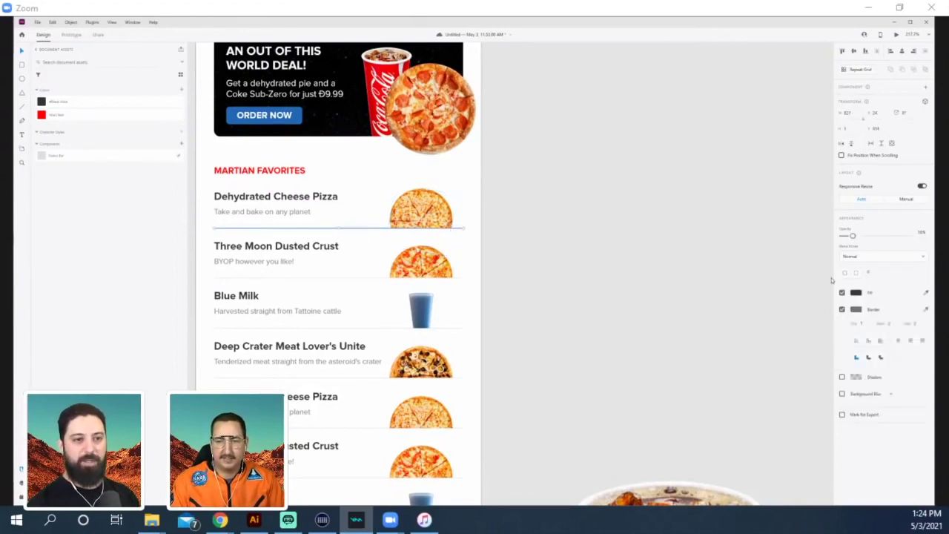
left_click(103, 117)
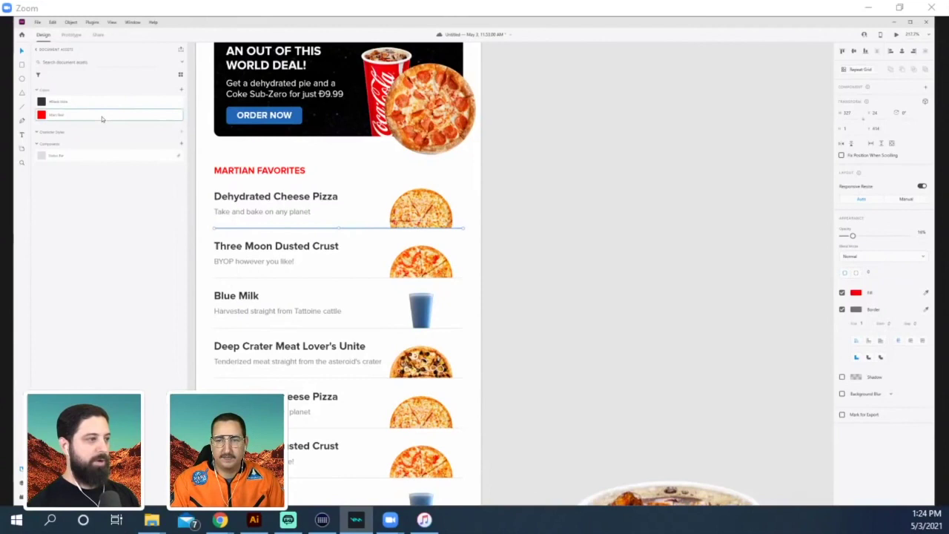
left_click(842, 310)
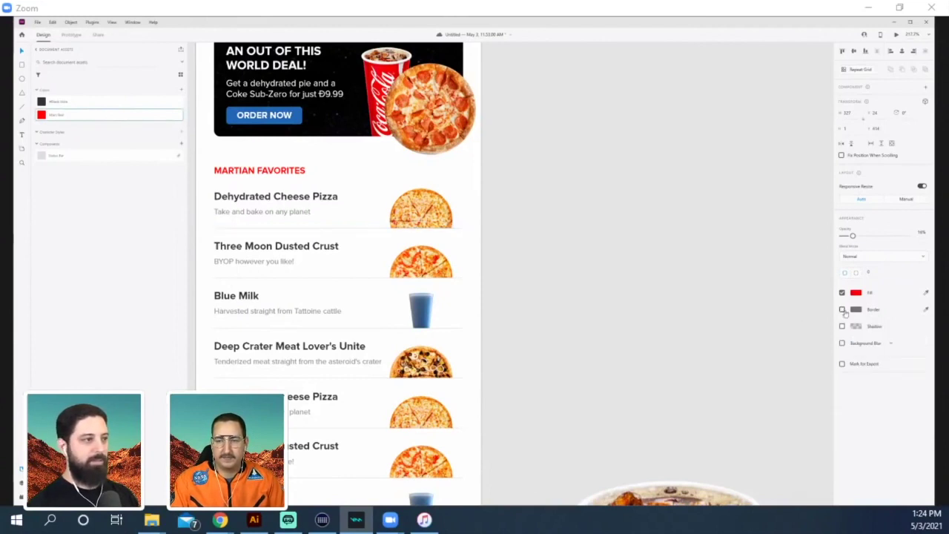
left_click_drag(869, 238, 925, 241)
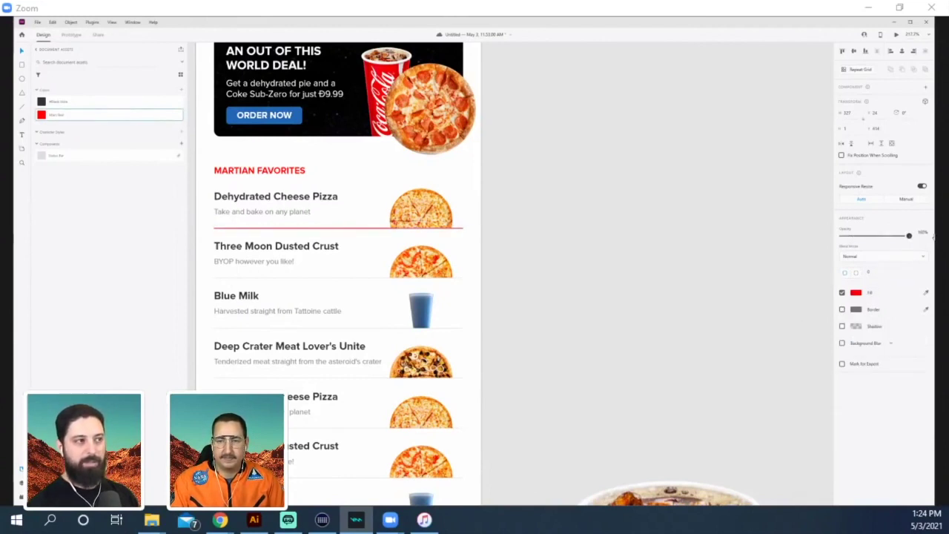
left_click(632, 323)
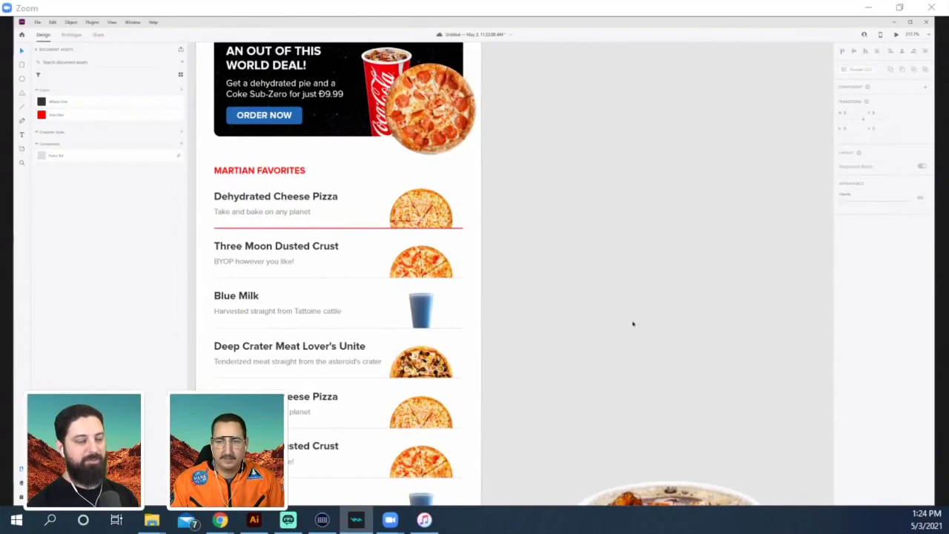
- Enlarge the first row's Dehydrated Cheese Pizza image around its centre until its corner aligns with the end of the red divider
scroll(639, 346, "down", 5)
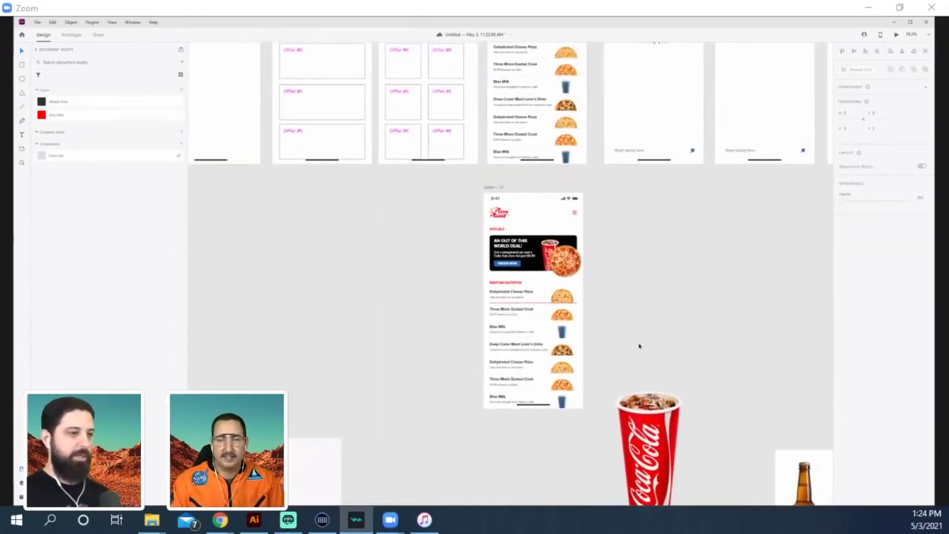
scroll(627, 267, "up", 1)
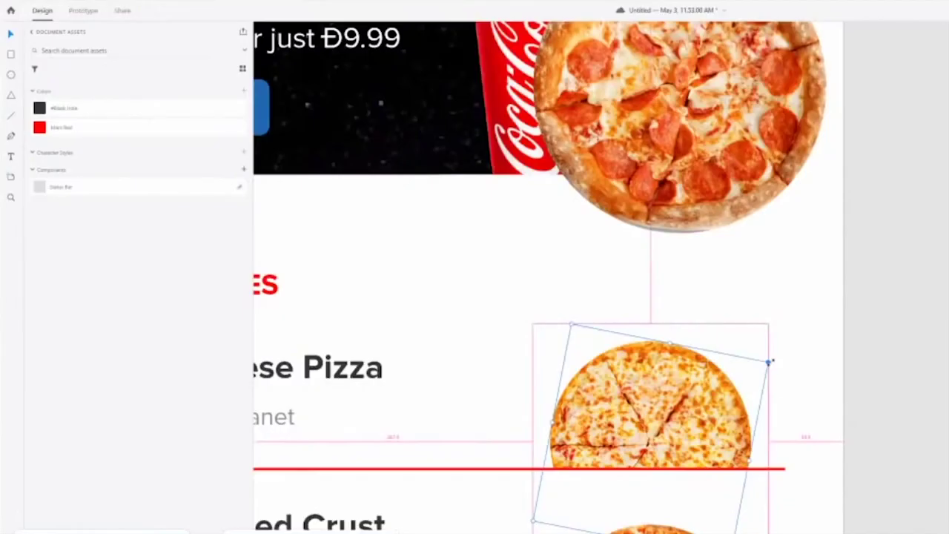
left_click_drag(537, 163, 538, 270)
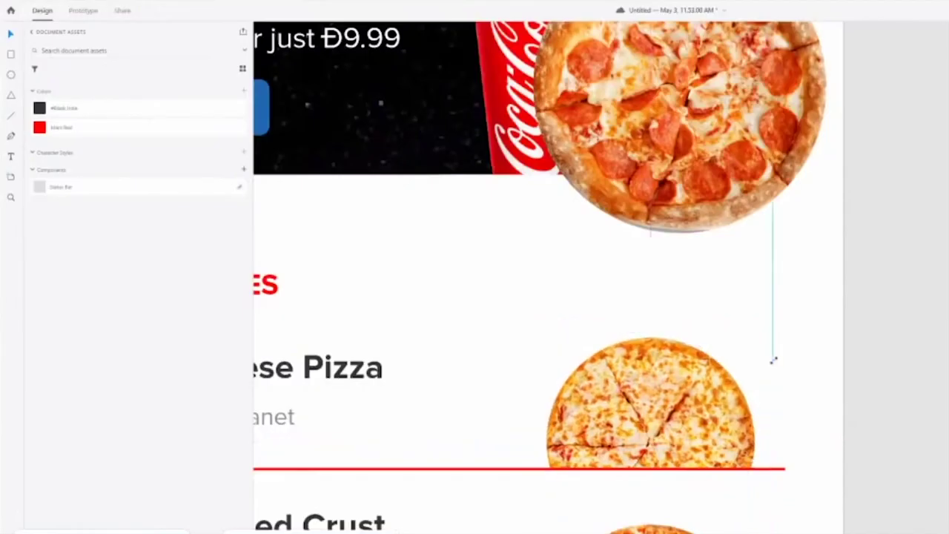
left_click_drag(774, 360, 784, 353)
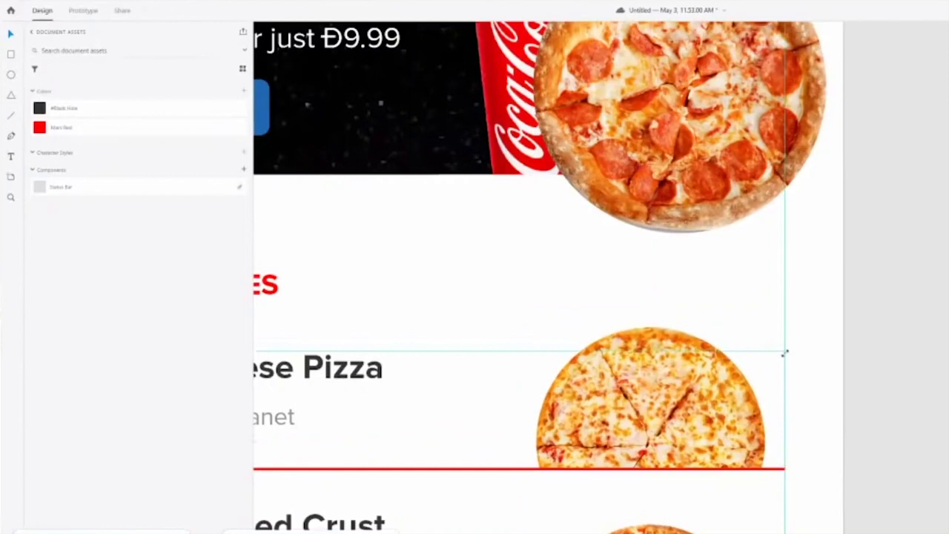
left_click(890, 381)
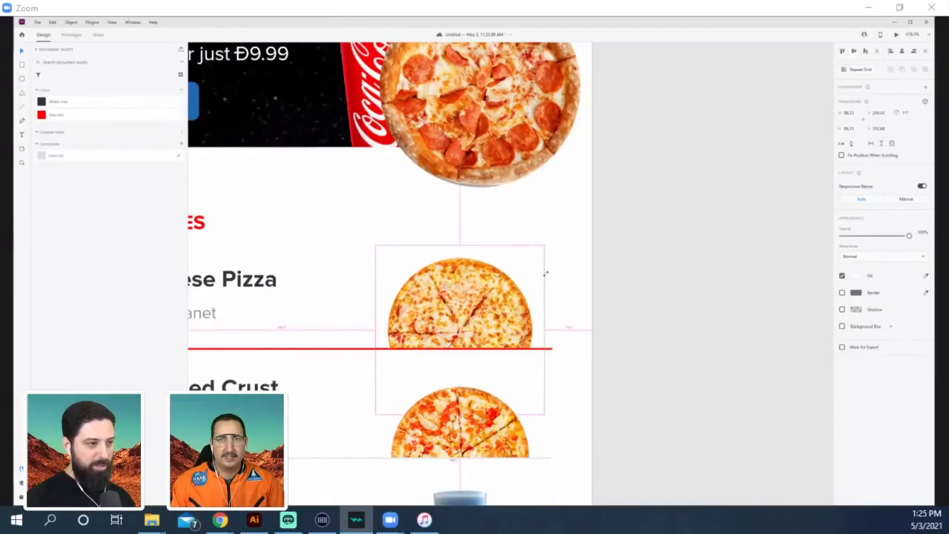
left_click_drag(774, 360, 784, 352)
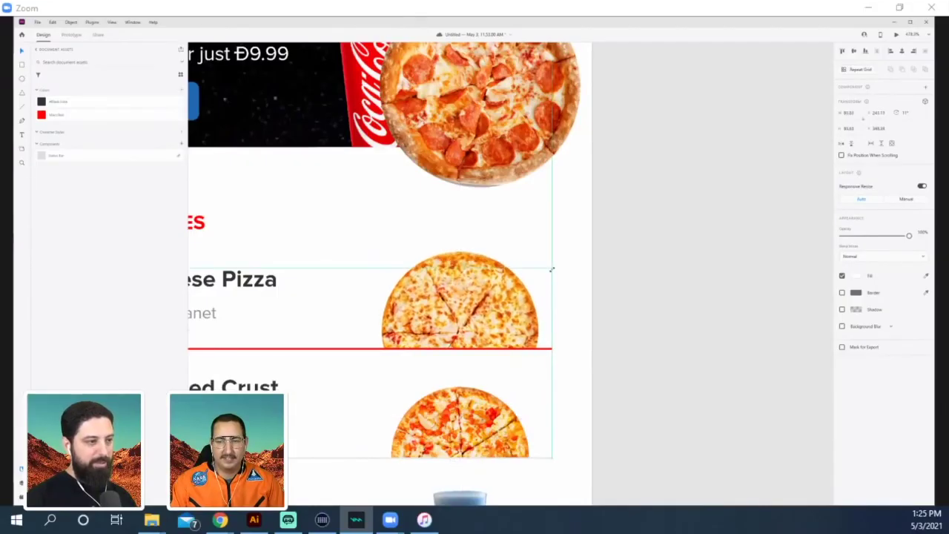
left_click(669, 300)
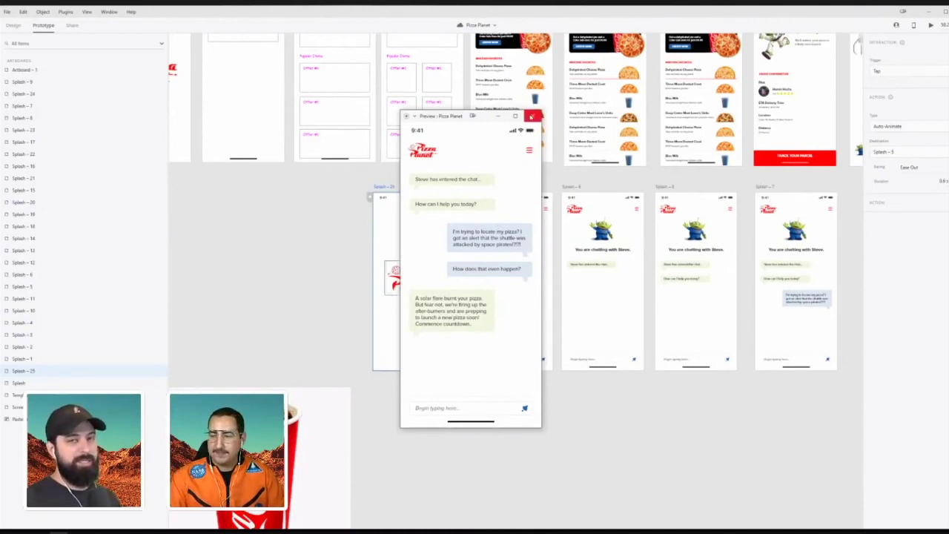
- Close the prototype preview and examine the timed Auto-Animate transition between the Splash – 24 and Splash – 9 chat artboards
left_click(531, 116)
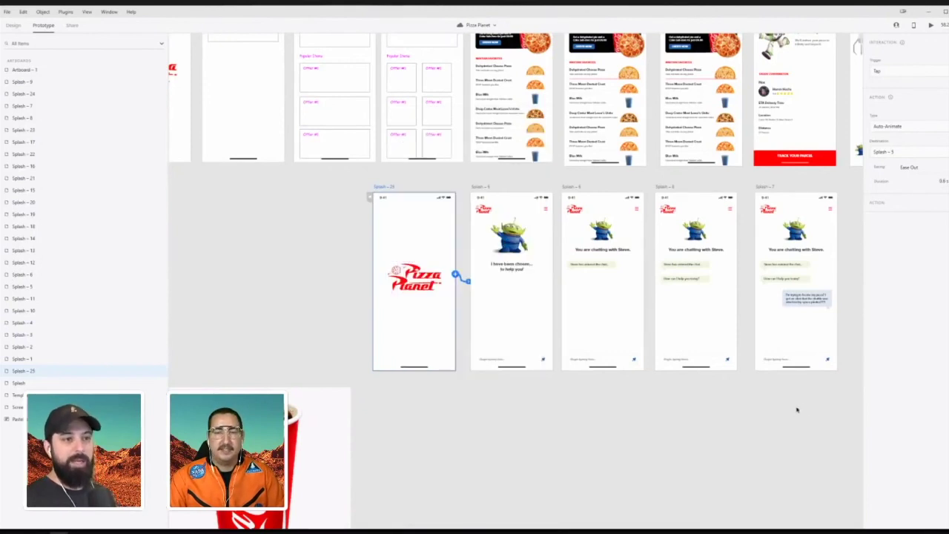
scroll(368, 194, "right", 10)
scroll(368, 194, "right", 2)
left_click(382, 183)
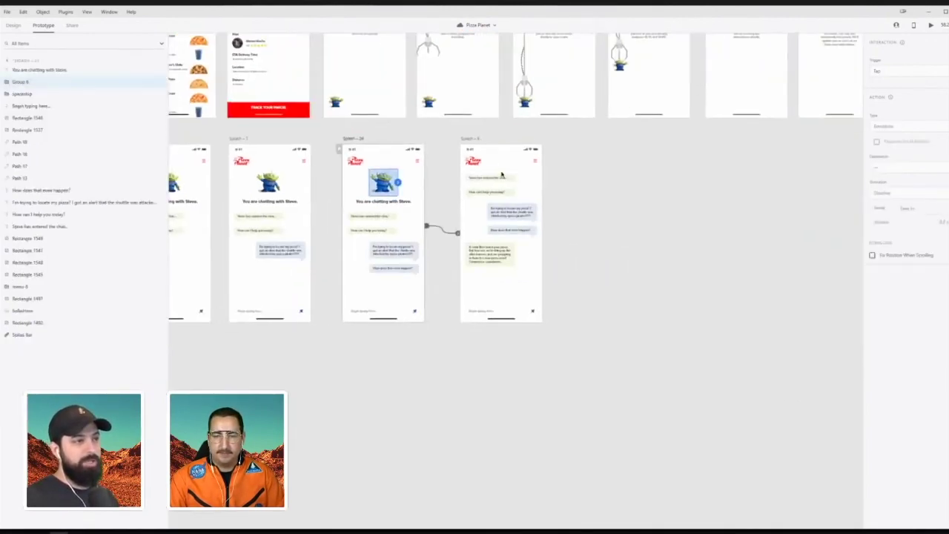
left_click(346, 192)
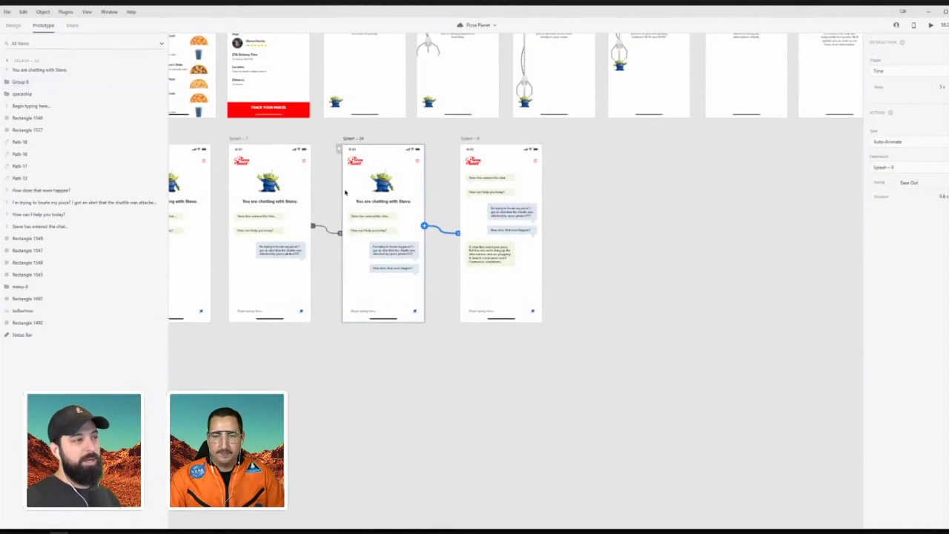
scroll(347, 190, "up", 4)
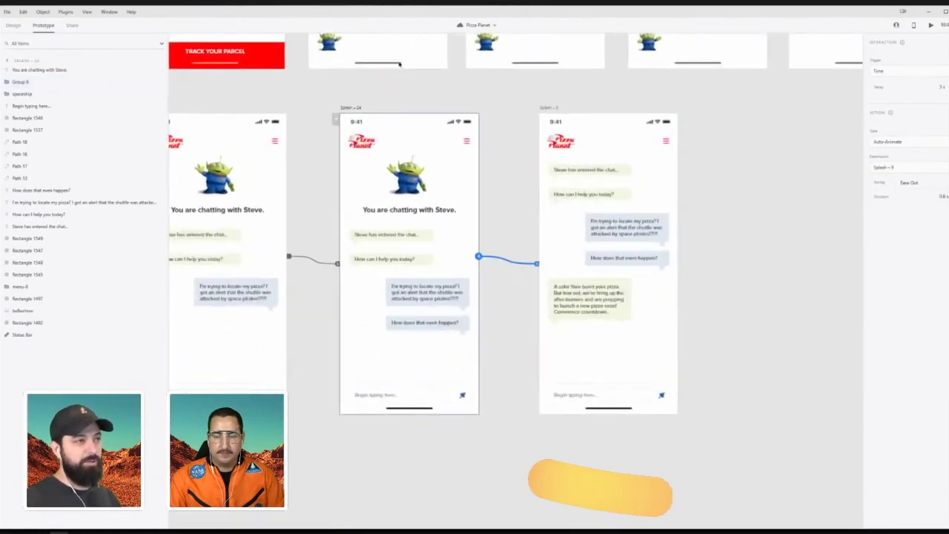
- In Design mode, move the Splash – 9 artboard farther from Splash – 24 and place a duplicate of Splash – 24 between them
left_click(13, 25)
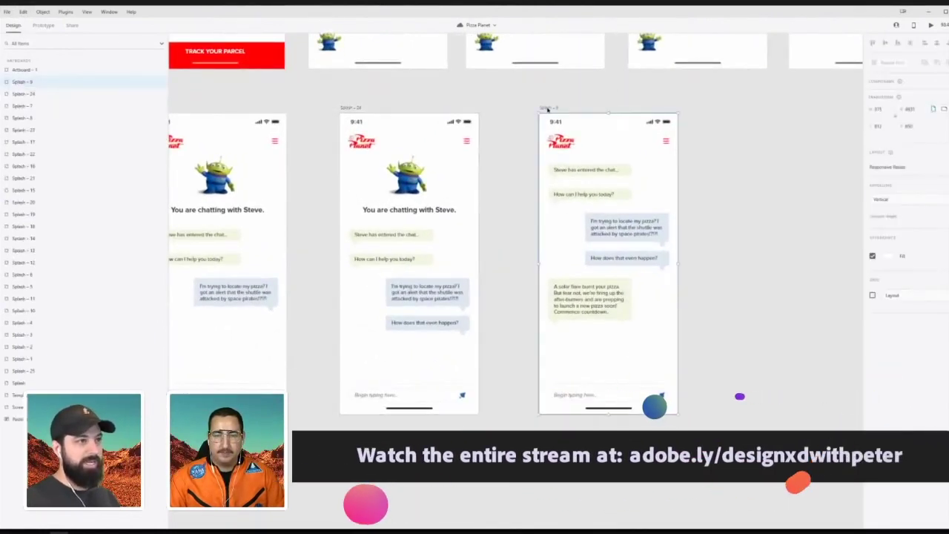
left_click_drag(635, 115, 770, 111)
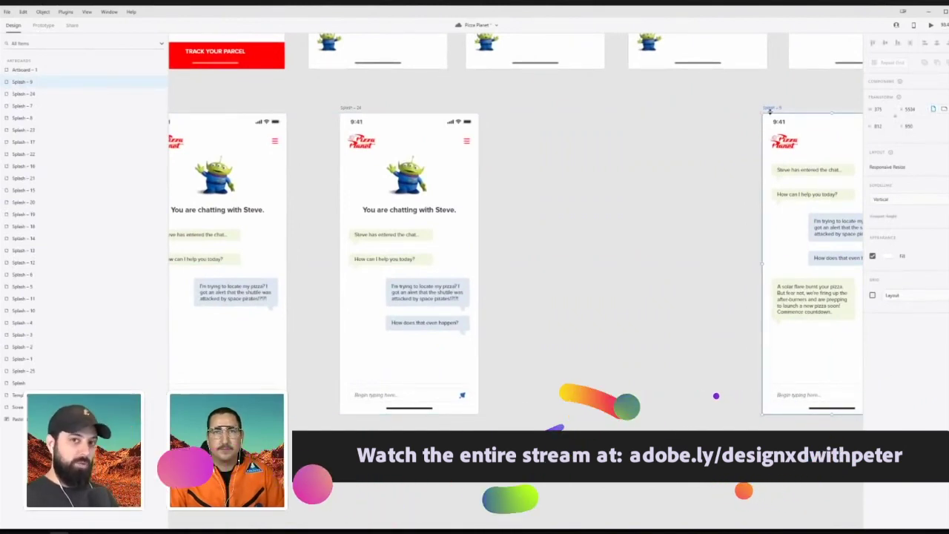
left_click(351, 109)
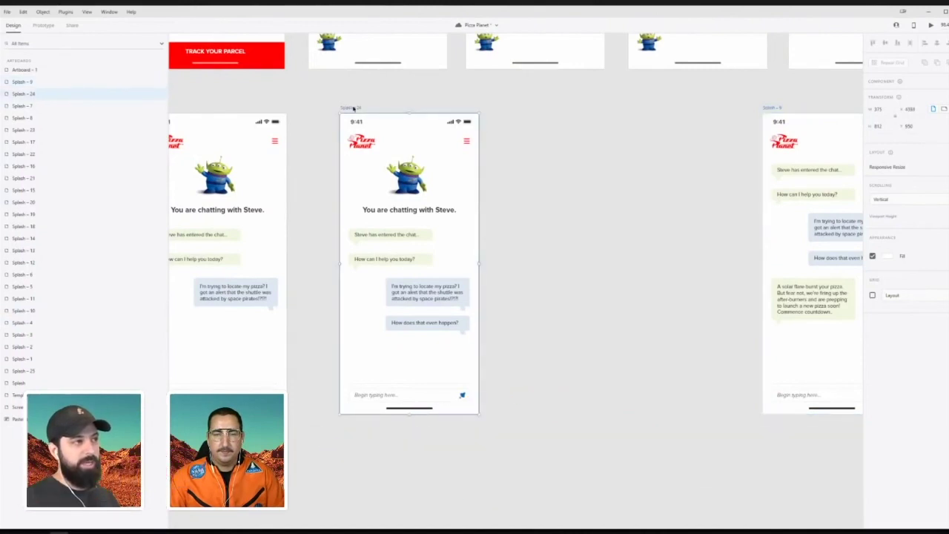
left_click_drag(350, 109, 507, 104)
left_click(656, 166)
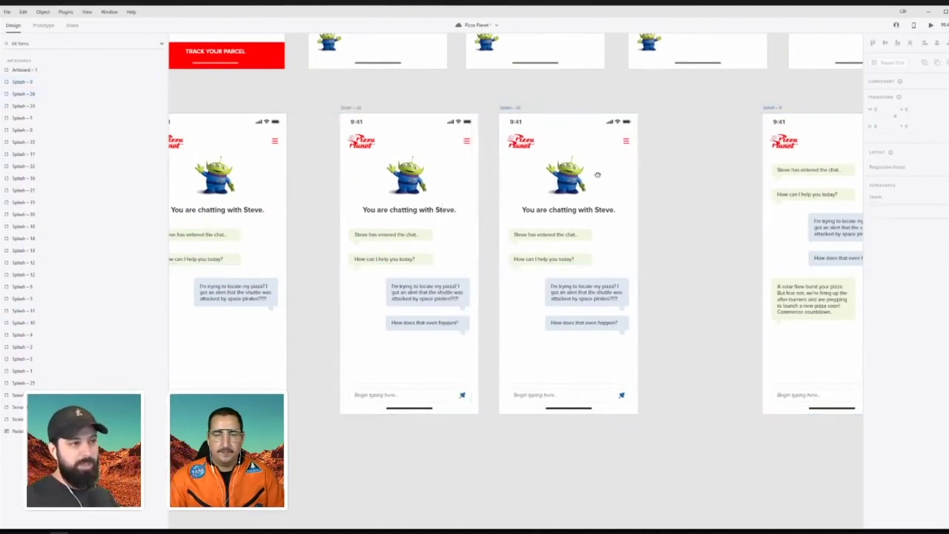
left_click_drag(598, 174, 454, 152)
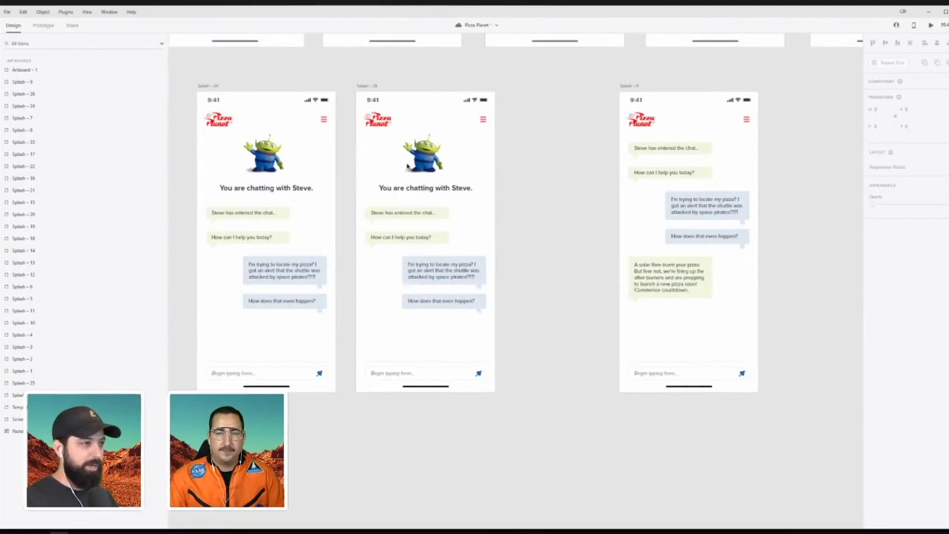
- On the duplicated chat artboard, move the green alien image up to the header, shrink it slightly and reduce its opacity to 0%
left_click(430, 166)
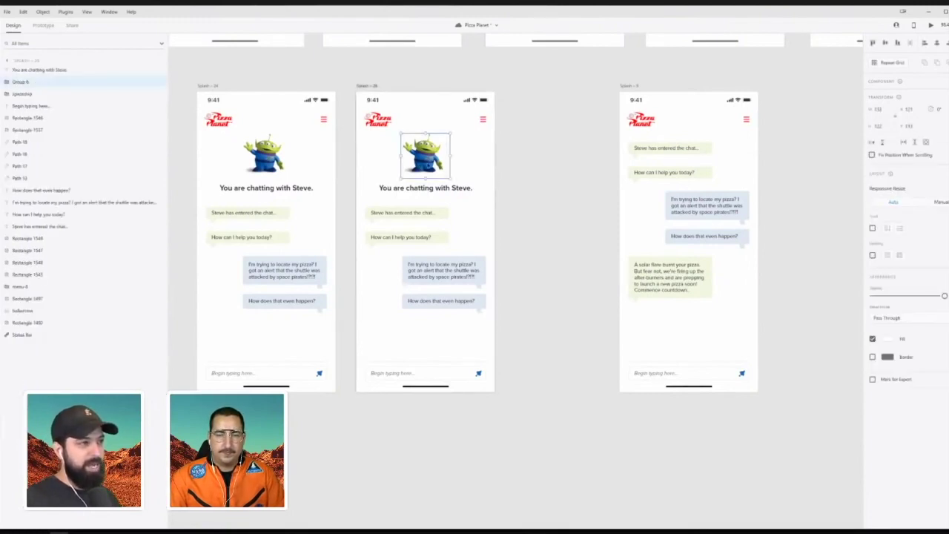
left_click_drag(430, 167, 427, 138)
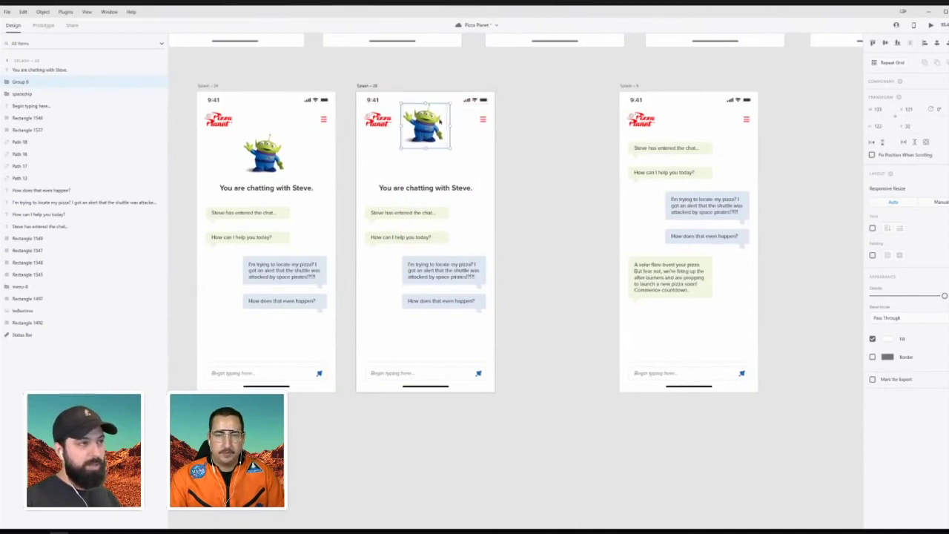
left_click_drag(450, 103, 441, 111)
left_click_drag(505, 122, 505, 122)
left_click_drag(944, 296, 815, 295)
- Move the duplicated artboard's bold chat heading up into the space below the header and reduce its opacity to 0%
left_click(443, 188)
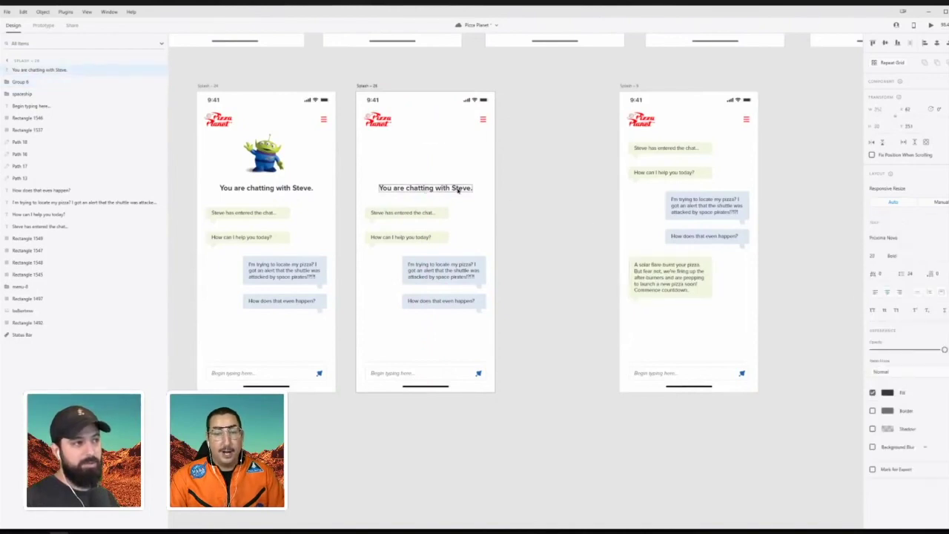
left_click_drag(443, 188, 450, 155)
left_click_drag(944, 350, 857, 349)
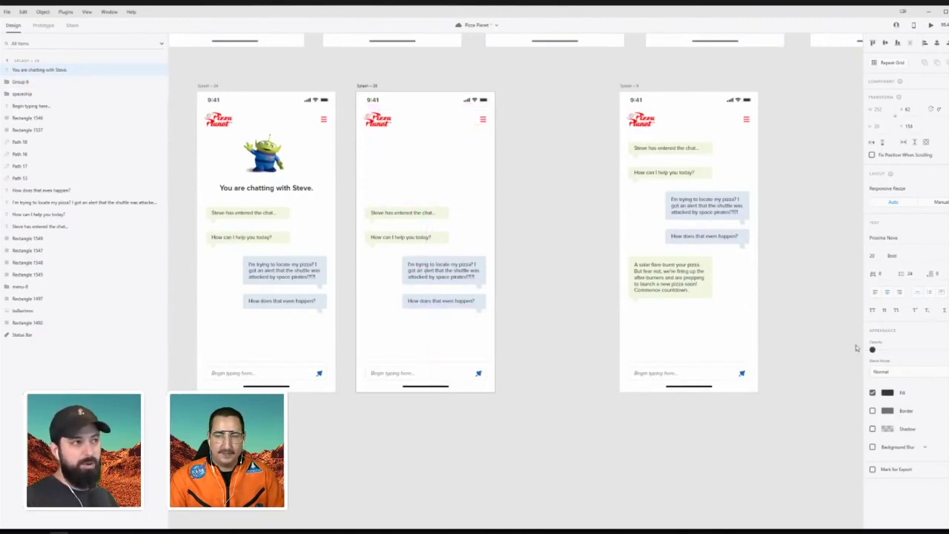
left_click(517, 206)
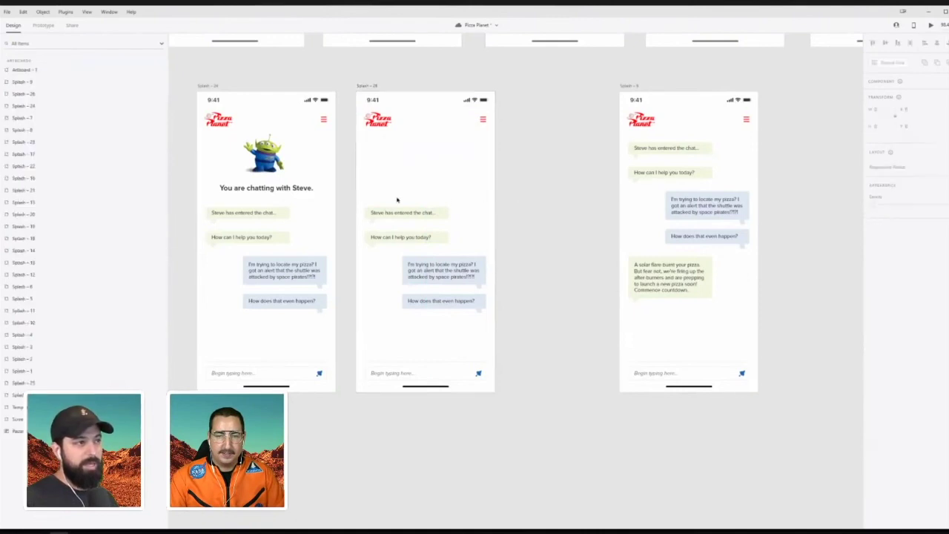
- Replace the duplicated artboard's chat bubbles and messages with a copy of the full conversation from the Splash – 9 artboard
left_click_drag(360, 193, 505, 328)
key("Delete")
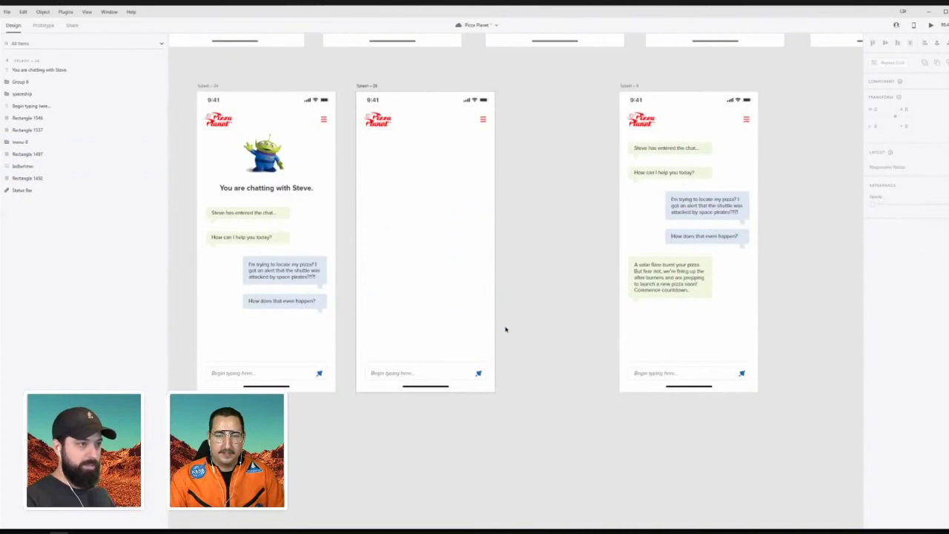
left_click_drag(609, 146, 805, 335)
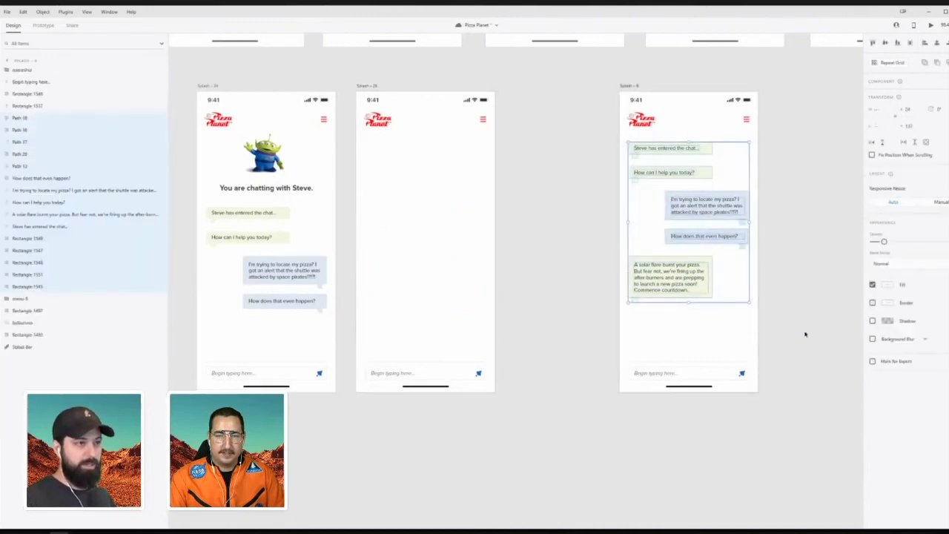
left_click(363, 84)
key("ctrl+v")
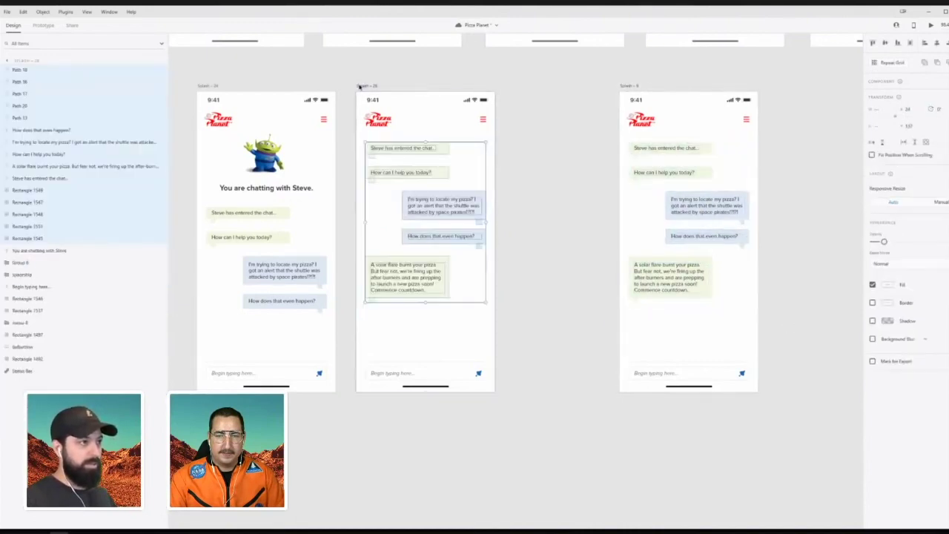
left_click(561, 112)
left_click(632, 85)
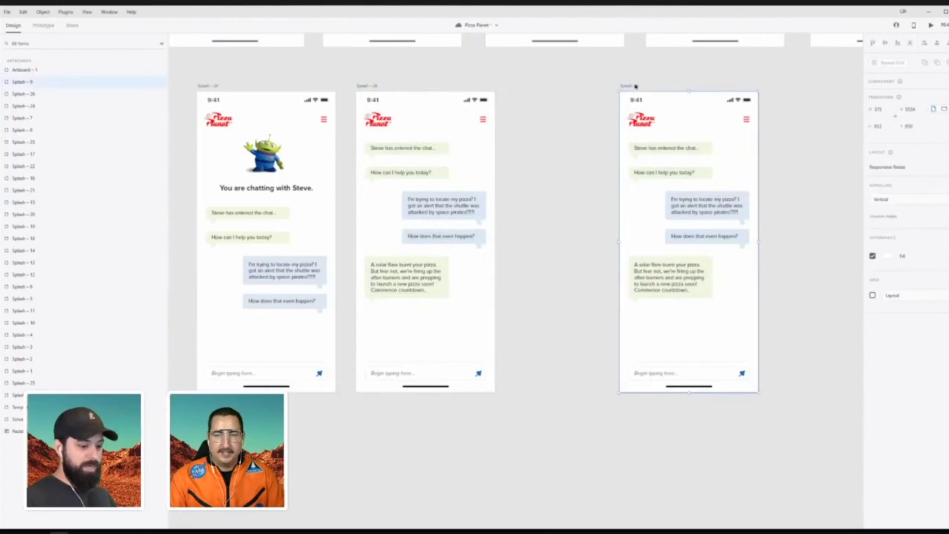